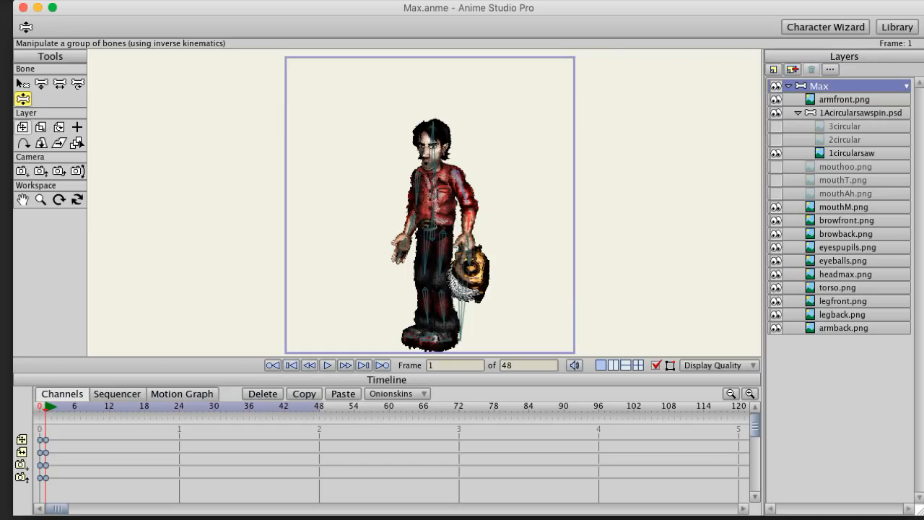
# Step: Save the Max project
pyautogui.click(138, 2)
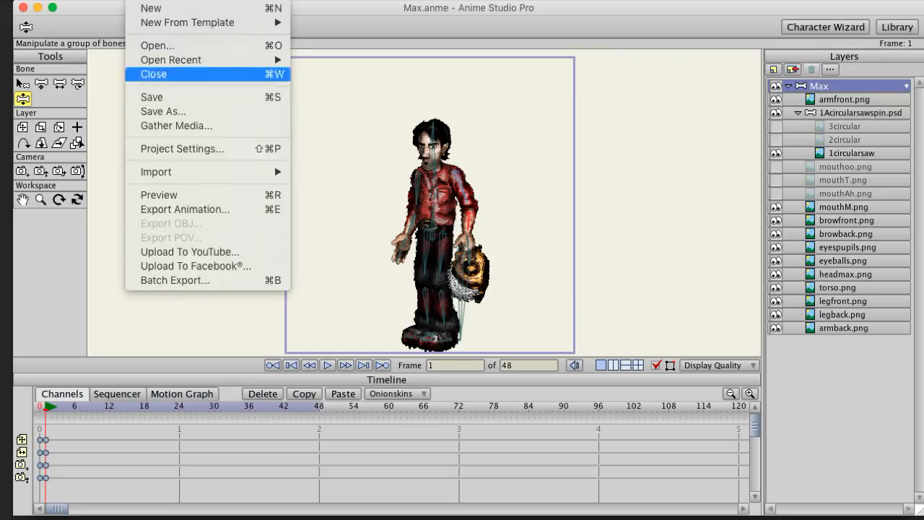
pyautogui.click(207, 97)
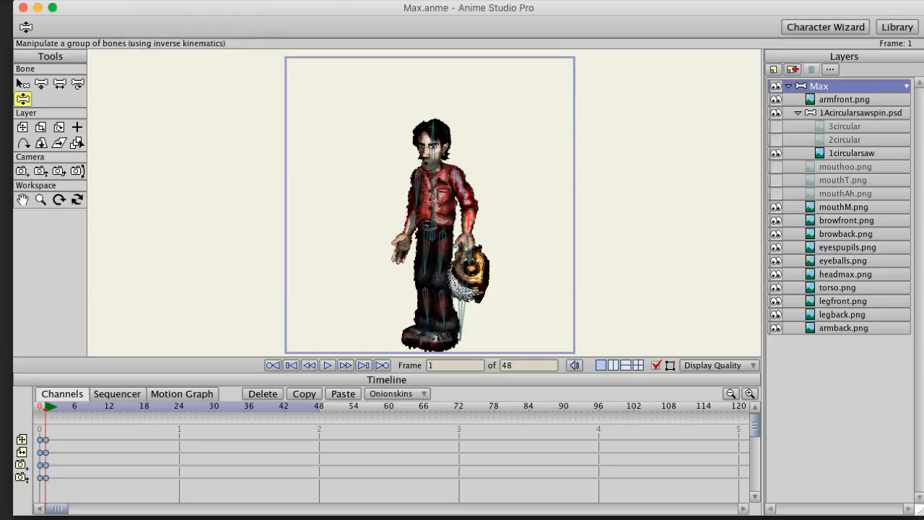
# Step: Select the mouthM.png layer, frame the character's head close up and hide the bone overlay
pyautogui.click(847, 208)
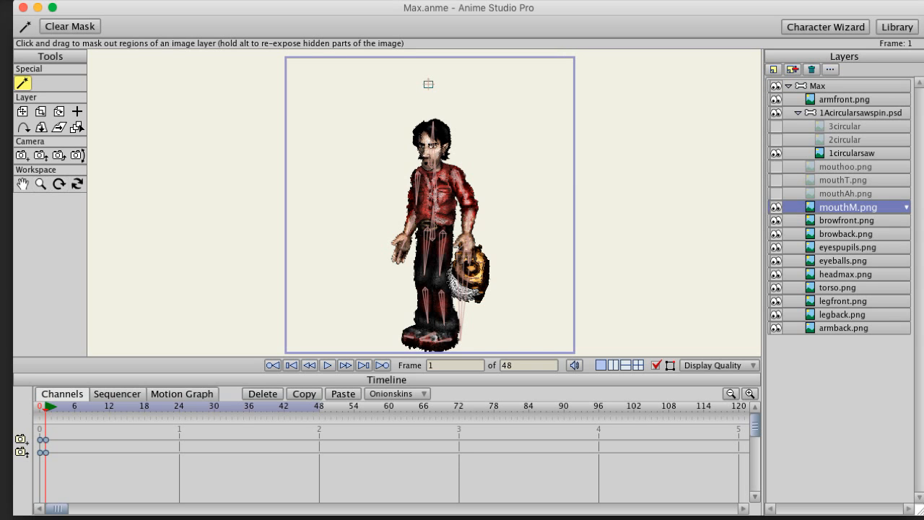
pyautogui.click(41, 183)
pyautogui.moveTo(424, 203); pyautogui.dragTo(599, 203)
pyautogui.click(23, 184)
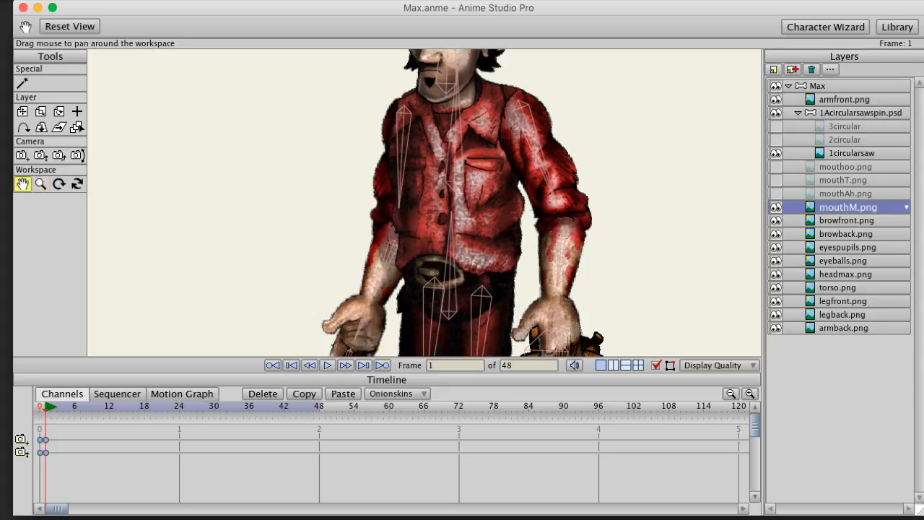
pyautogui.moveTo(433, 130); pyautogui.dragTo(437, 289)
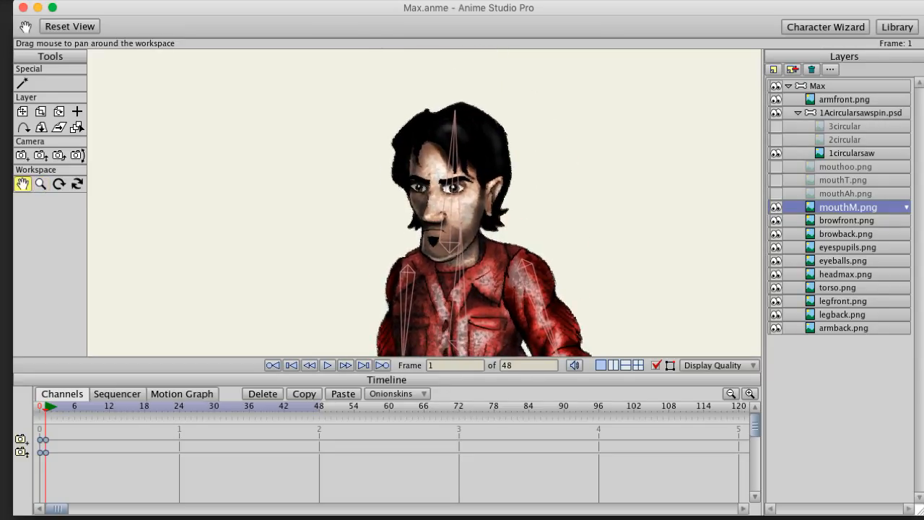
pyautogui.click(656, 364)
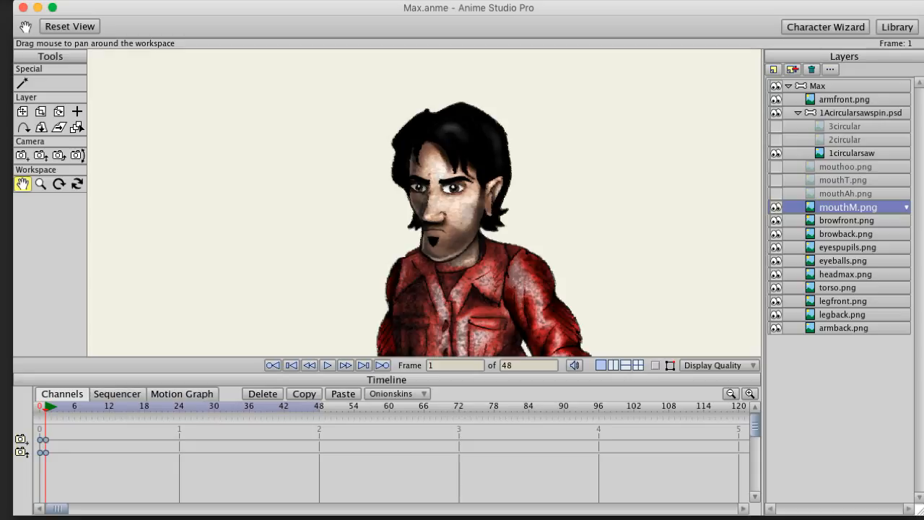
pyautogui.click(655, 365)
pyautogui.click(655, 365)
# Step: Key the mouthM.png layer as visible at frame 1 by switching its Visible setting off and back on
pyautogui.doubleClick(848, 207)
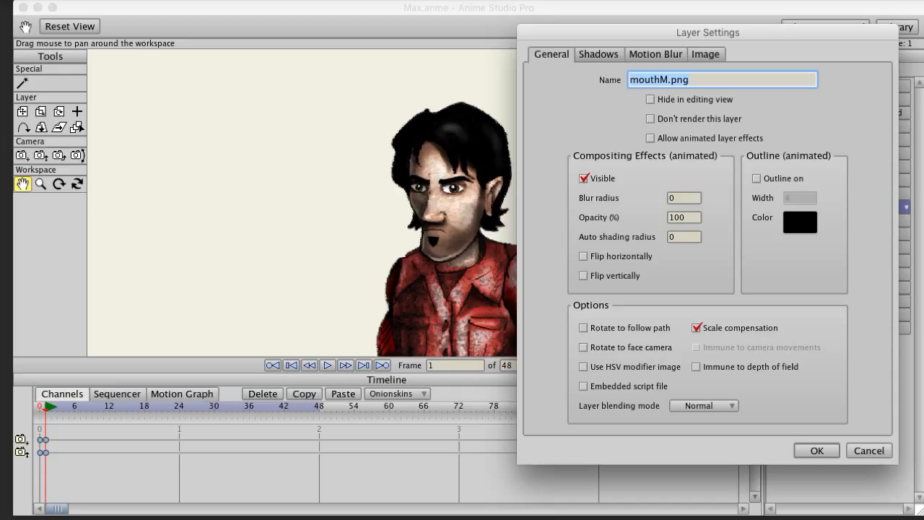
pyautogui.click(584, 178)
pyautogui.press('Return')
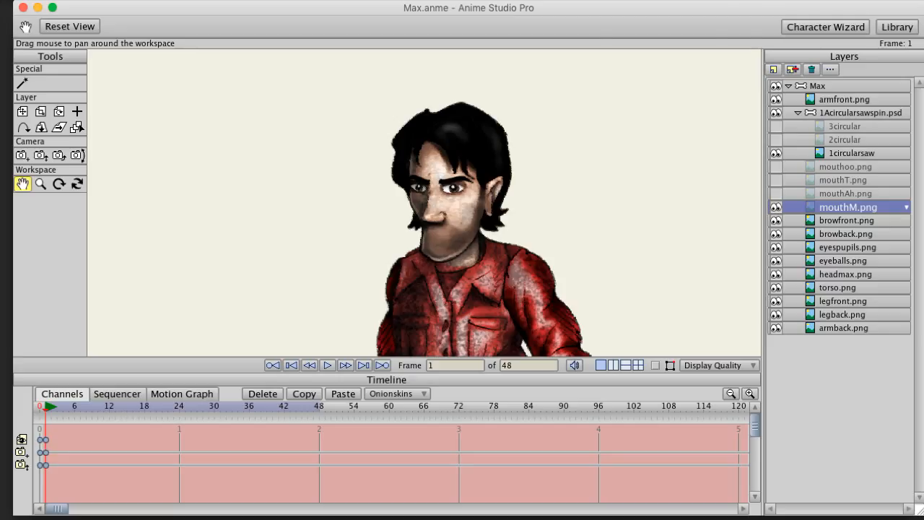
pyautogui.doubleClick(847, 207)
pyautogui.click(584, 179)
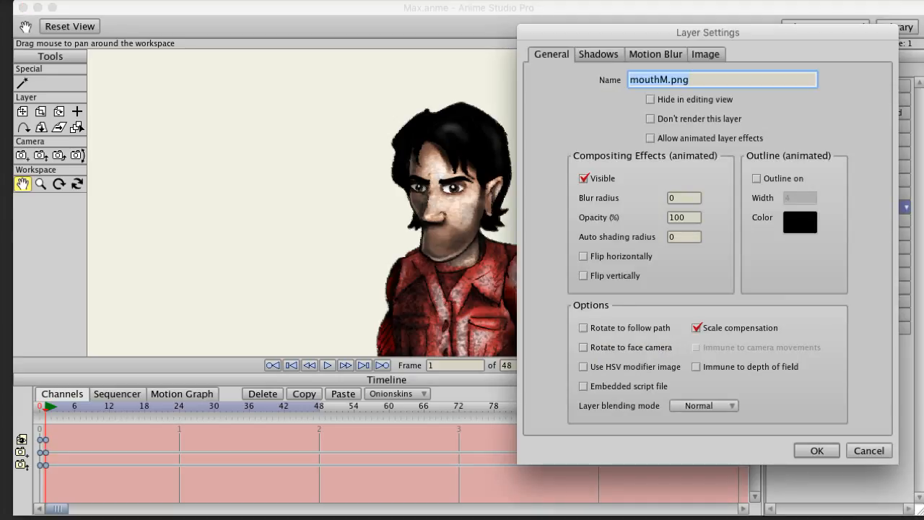
pyautogui.press('Return')
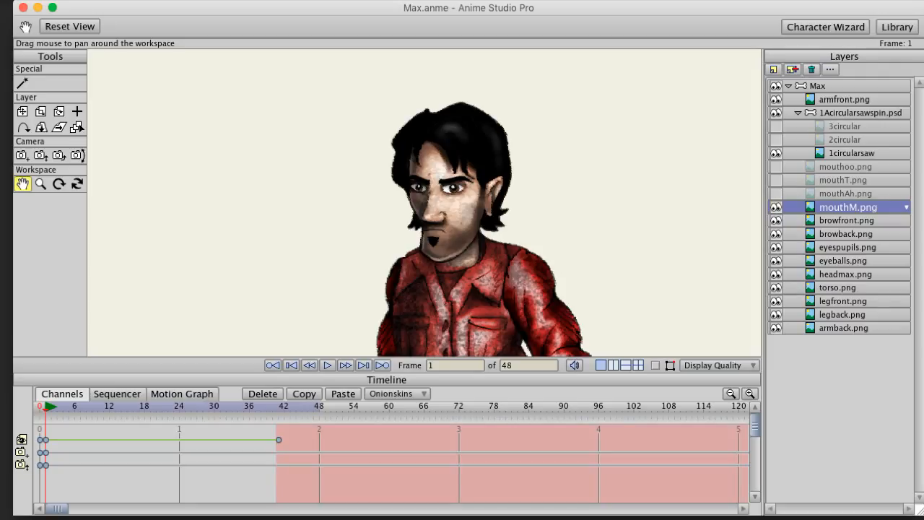
# Step: Delete the mouthM.png visibility keyframe near frame 41 and return to frame 1
pyautogui.moveTo(45, 409); pyautogui.dragTo(273, 409)
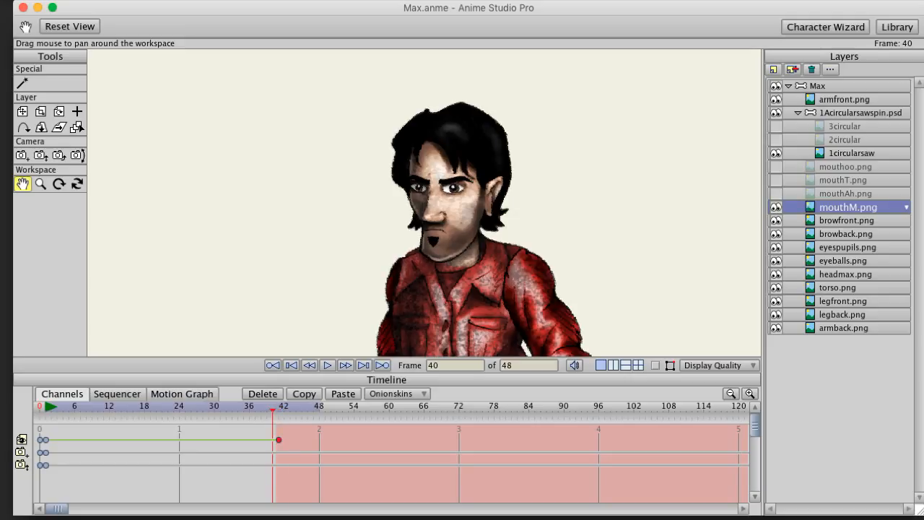
pyautogui.press('Delete')
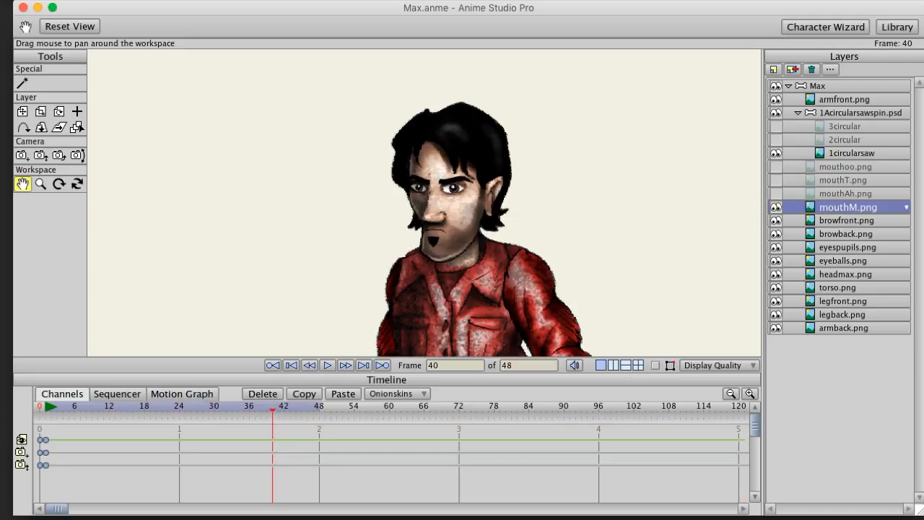
pyautogui.hotkey('shift', 'Left')
# Step: Enable the mouthAh.png layer in the layer list and turn off its animated Visible setting at frame 1
pyautogui.click(776, 193)
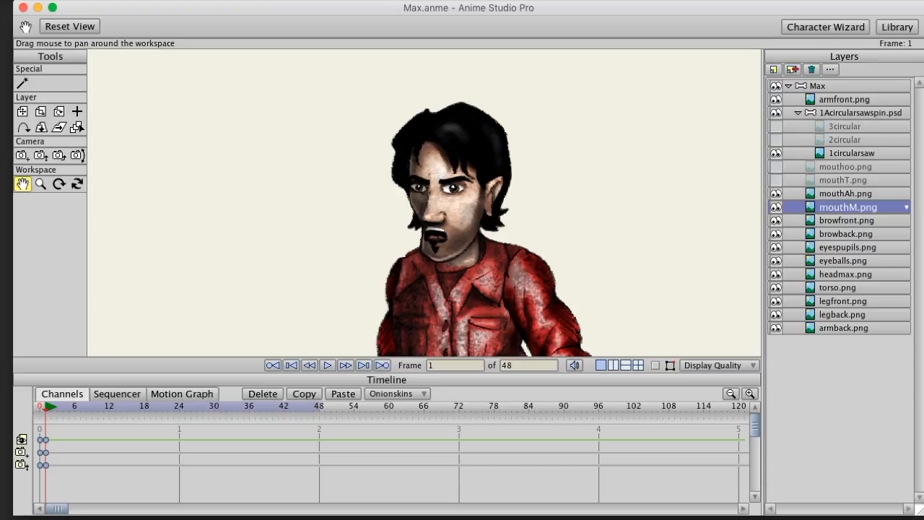
pyautogui.click(776, 194)
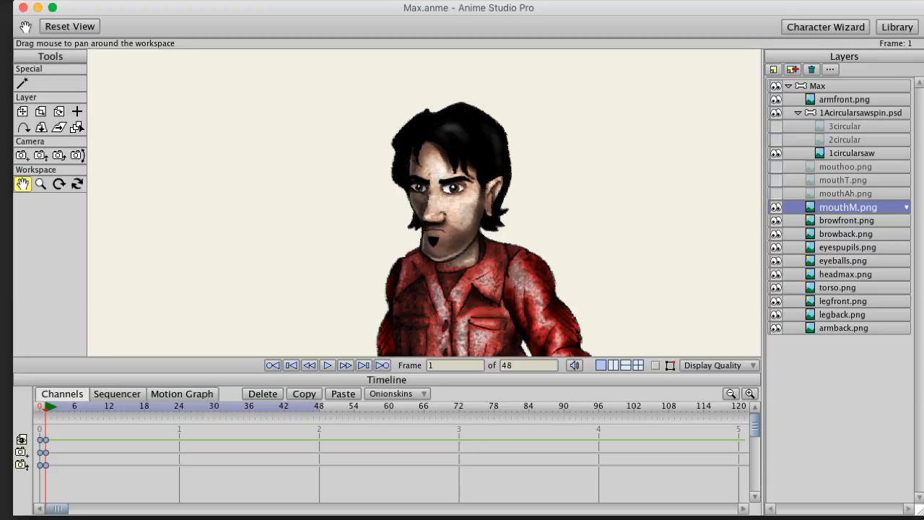
pyautogui.click(775, 193)
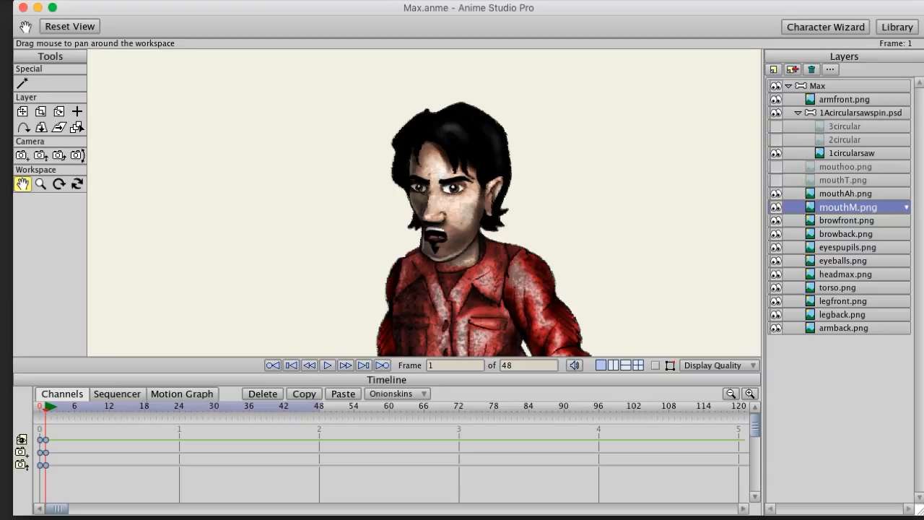
pyautogui.click(851, 194)
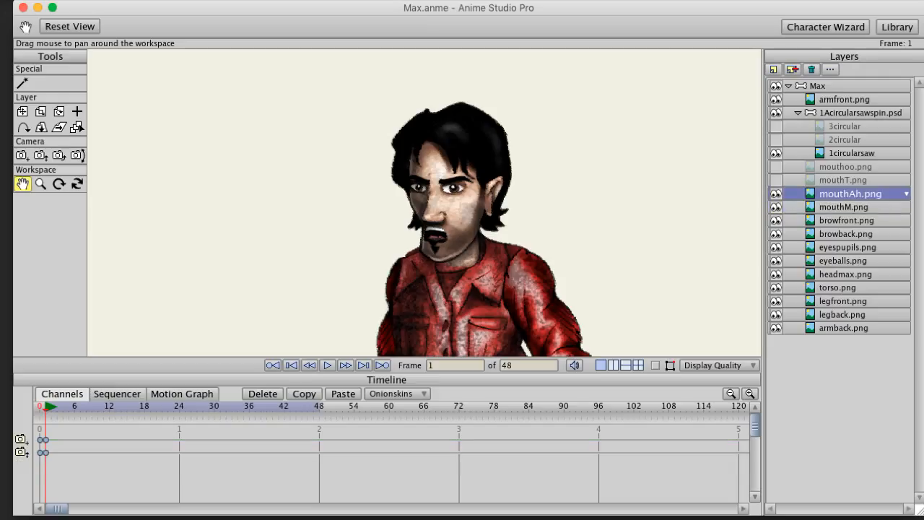
pyautogui.doubleClick(850, 194)
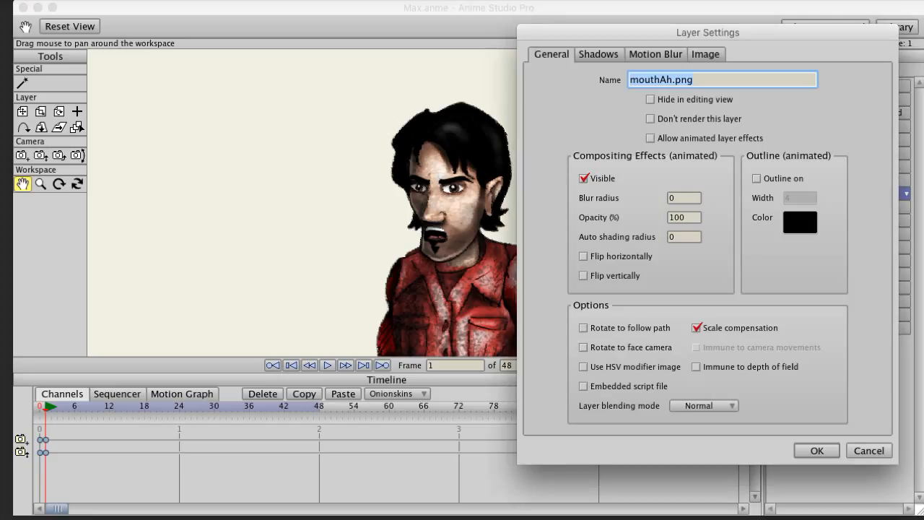
pyautogui.click(583, 178)
pyautogui.press('Return')
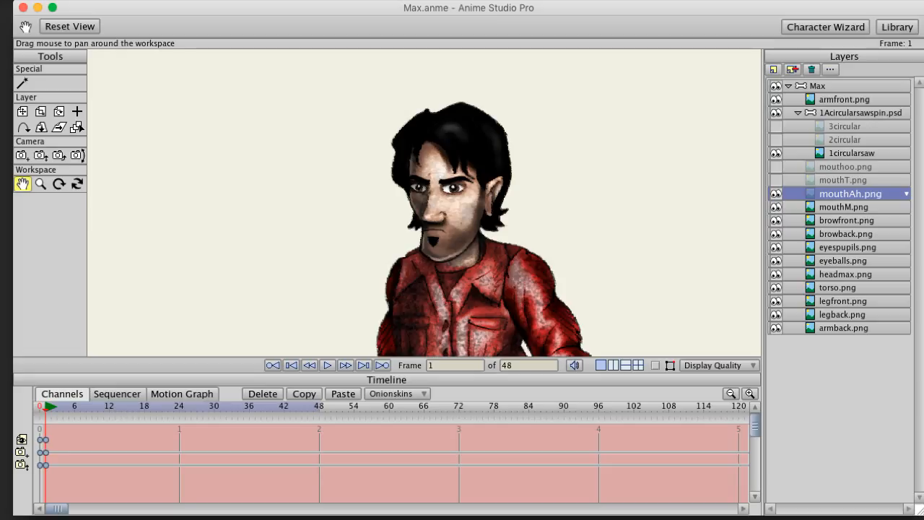
# Step: Enable the mouthT.png layer in the layer list and turn off its animated Visible setting at frame 1
pyautogui.click(776, 180)
pyautogui.click(847, 180)
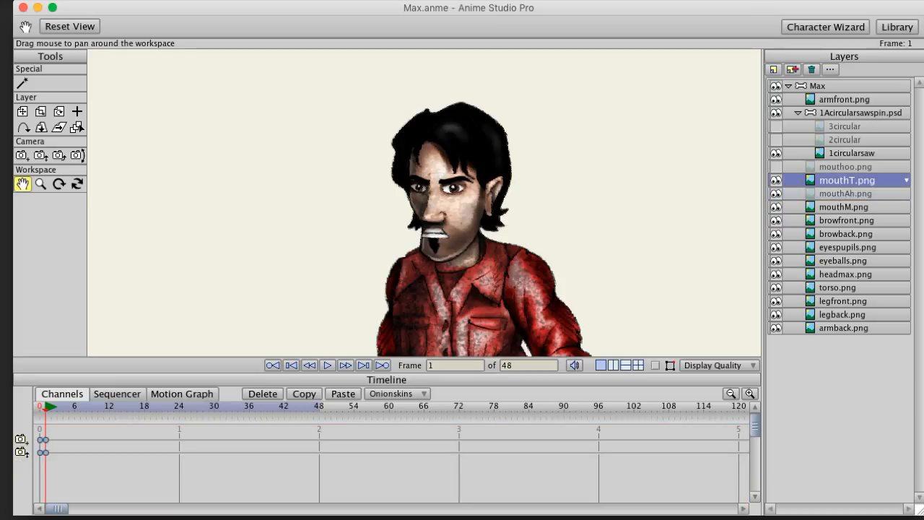
pyautogui.doubleClick(846, 180)
pyautogui.click(583, 178)
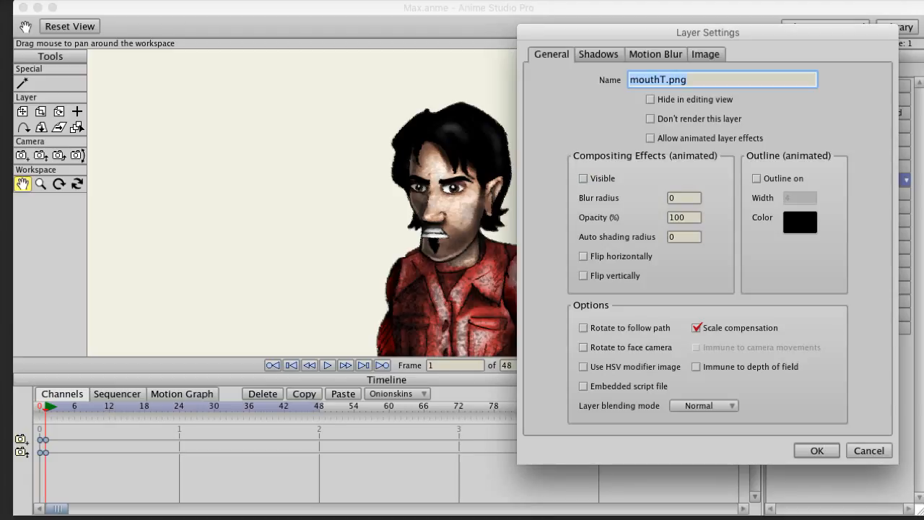
pyautogui.press('Return')
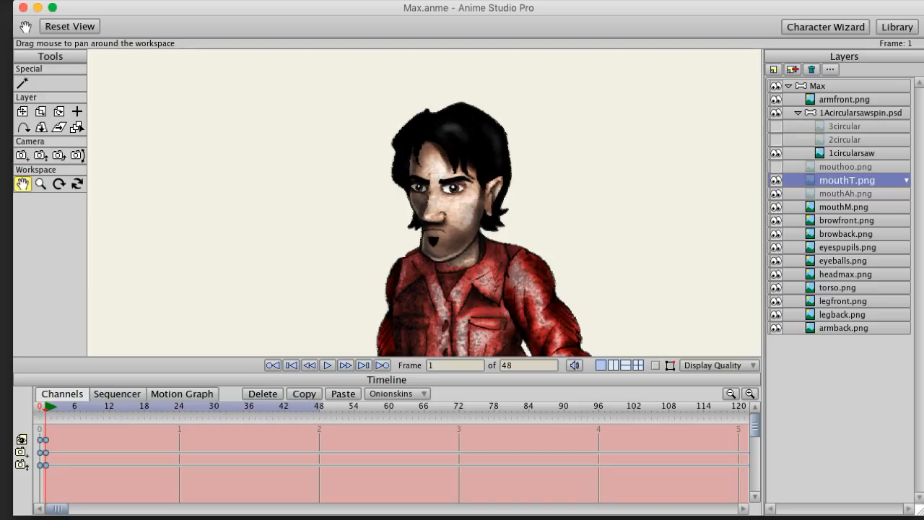
# Step: Enable the mouthoo.png layer in the layer list and turn off its animated Visible setting at frame 1
pyautogui.click(850, 167)
pyautogui.doubleClick(849, 167)
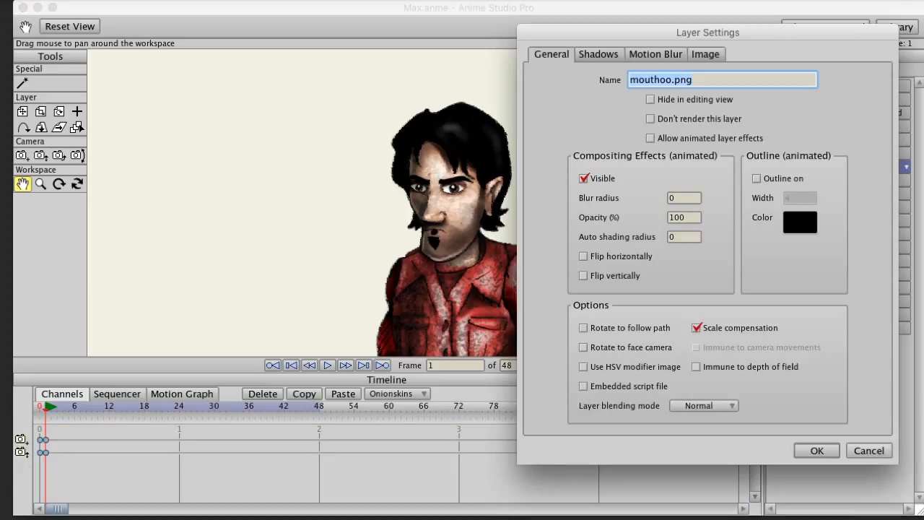
pyautogui.click(583, 178)
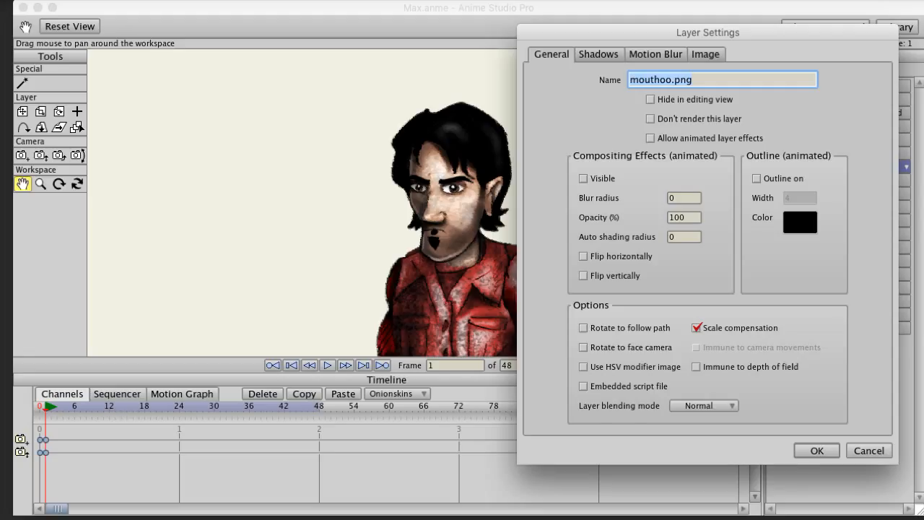
pyautogui.press('Return')
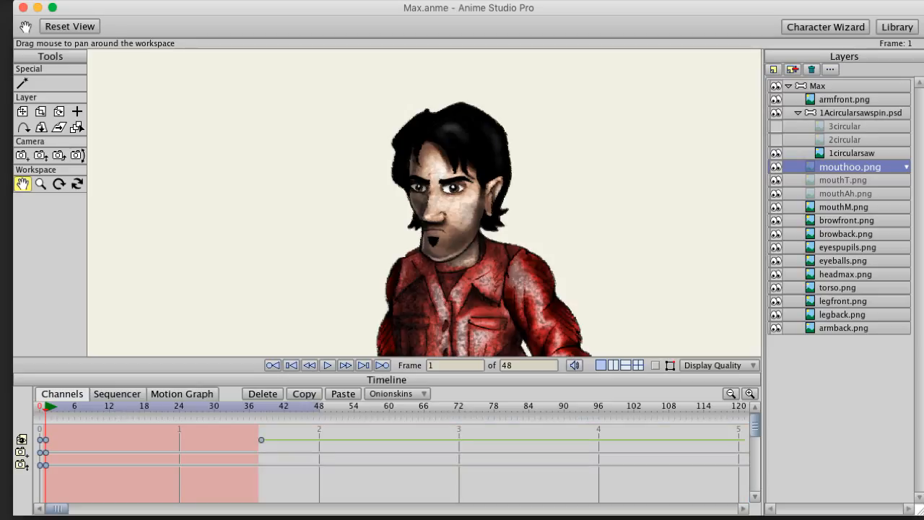
# Step: Delete the leftover mouthoo.png visibility keyframes between frames 38 and 41 and return to frame 1
pyautogui.moveTo(46, 409)
pyautogui.mouseDown()
pyautogui.moveTo(272, 410)
pyautogui.moveTo(260, 409)
pyautogui.mouseUp()
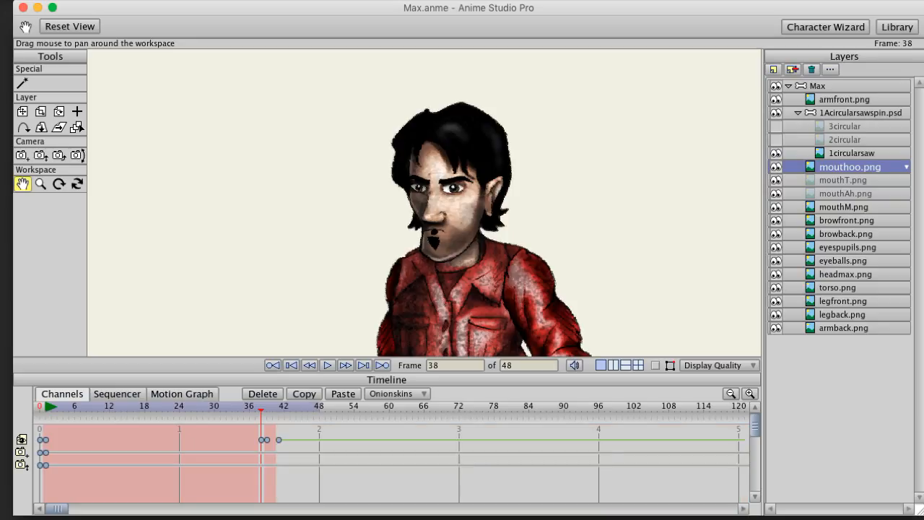
pyautogui.moveTo(244, 428); pyautogui.dragTo(286, 443)
pyautogui.click(263, 394)
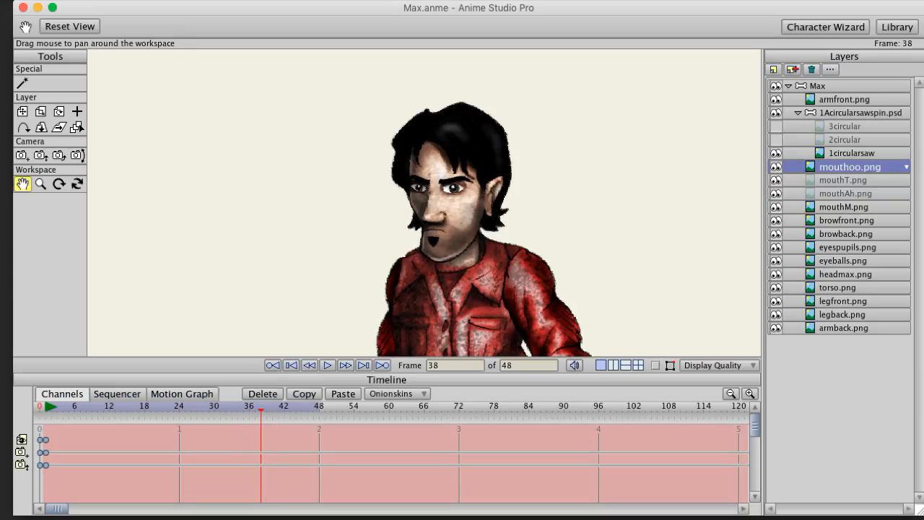
pyautogui.hotkey('shift', 'Left')
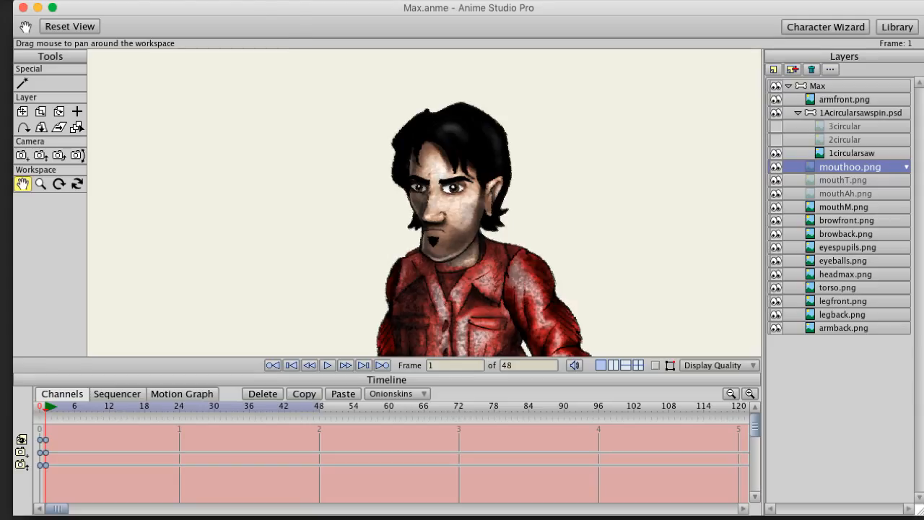
# Step: Save the project with the updated mouth layer visibility
pyautogui.click(137, 1)
pyautogui.click(154, 96)
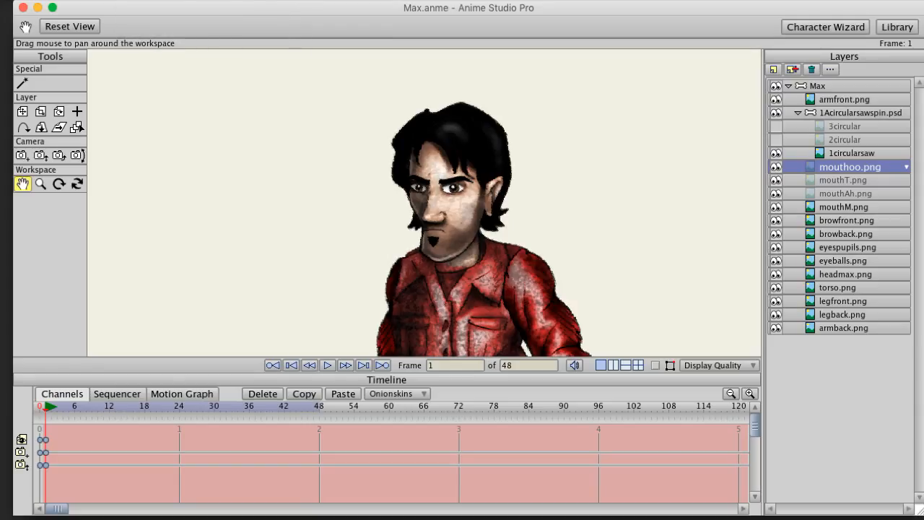
pyautogui.click(137, 2)
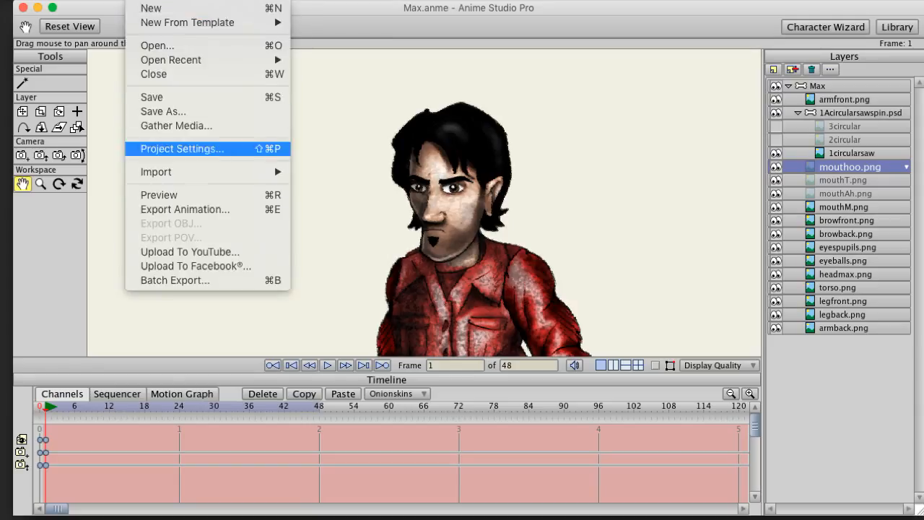
pyautogui.moveTo(187, 172)
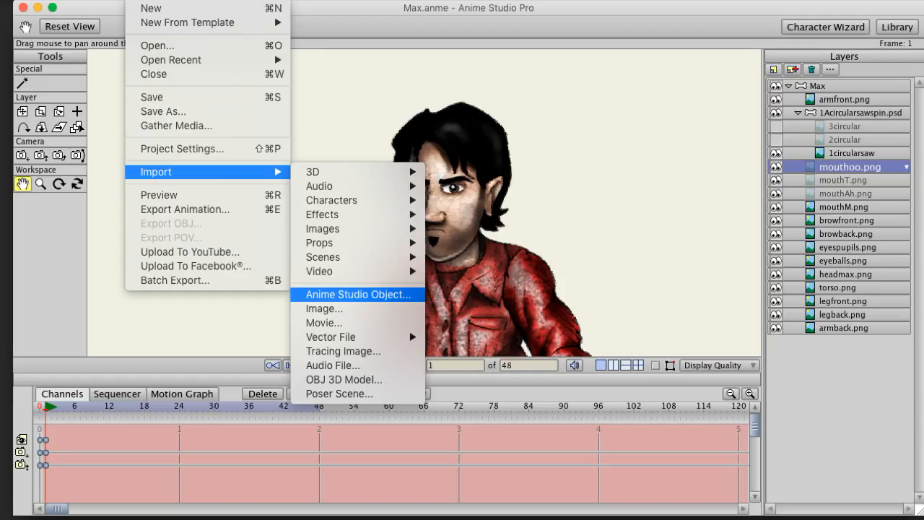
pyautogui.click(358, 294)
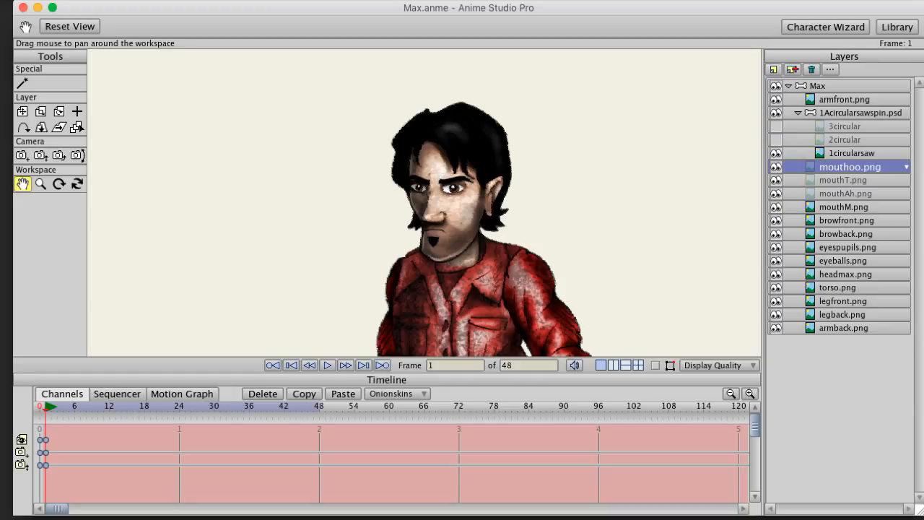
# Step: Move the eyespupils.png layer slightly sideways to X -0.0677 at frame 1
pyautogui.click(853, 247)
pyautogui.click(23, 111)
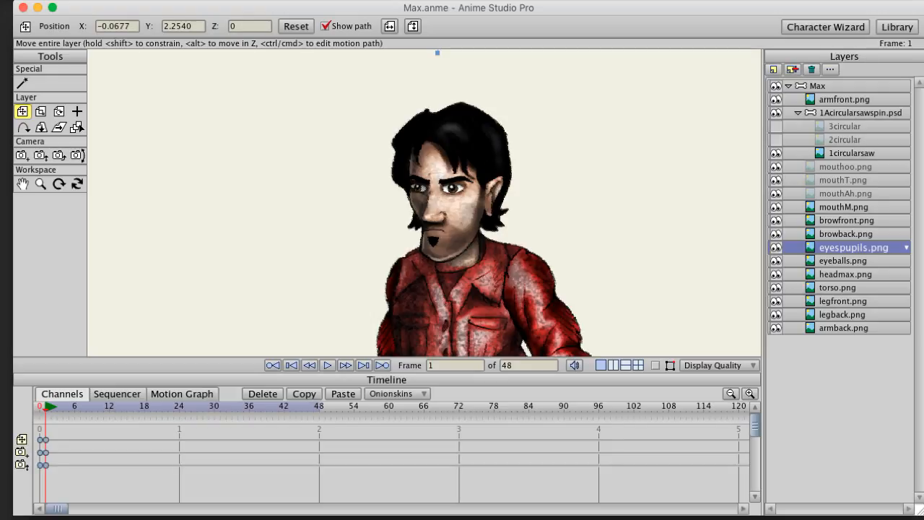
# Step: Hide and reshow the eyeballs.png and eyespupils.png layers to examine each part, and select eyeballs.png
pyautogui.click(776, 260)
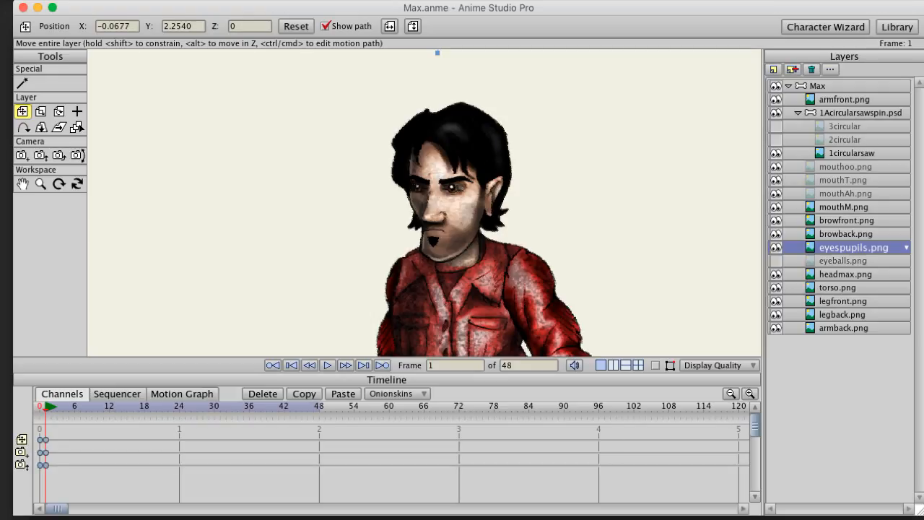
pyautogui.click(776, 247)
pyautogui.click(776, 247)
pyautogui.click(776, 261)
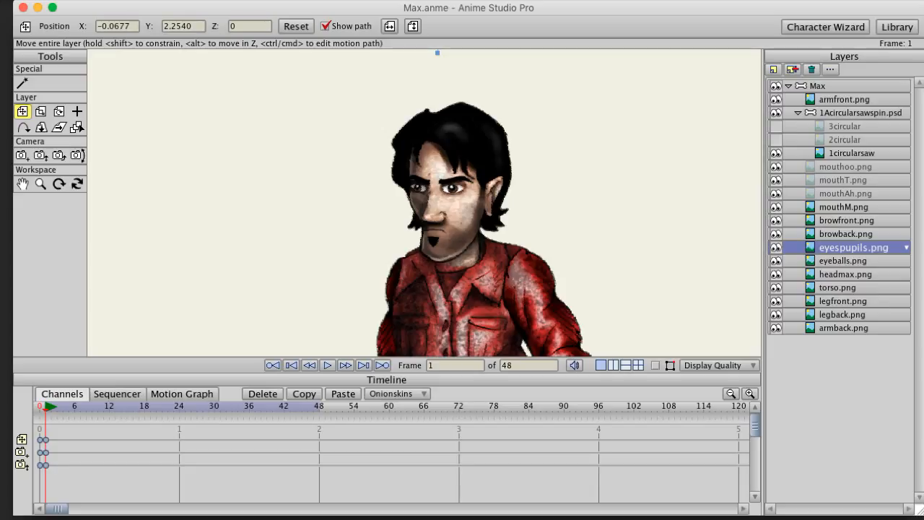
pyautogui.click(847, 260)
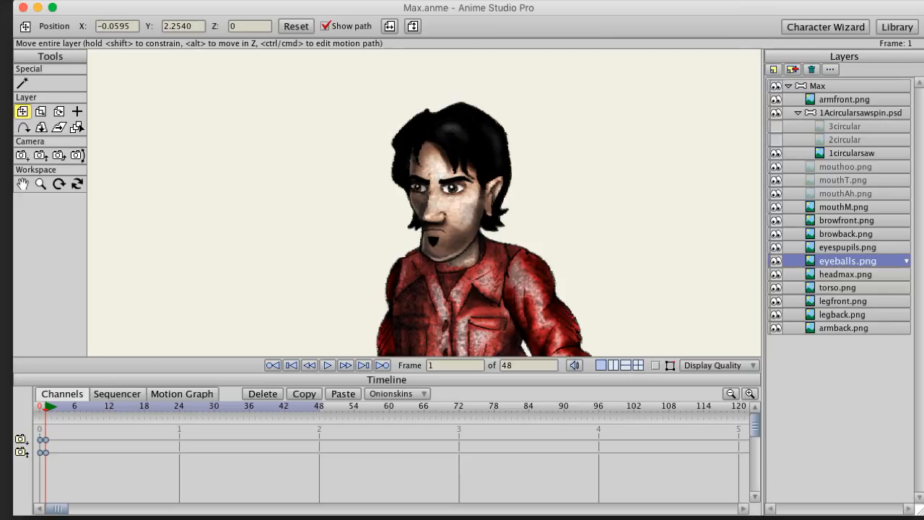
# Step: Key the eyeballs.png layer's visibility at frame 1 by turning Visible off and back on in its layer settings
pyautogui.doubleClick(848, 260)
pyautogui.click(583, 179)
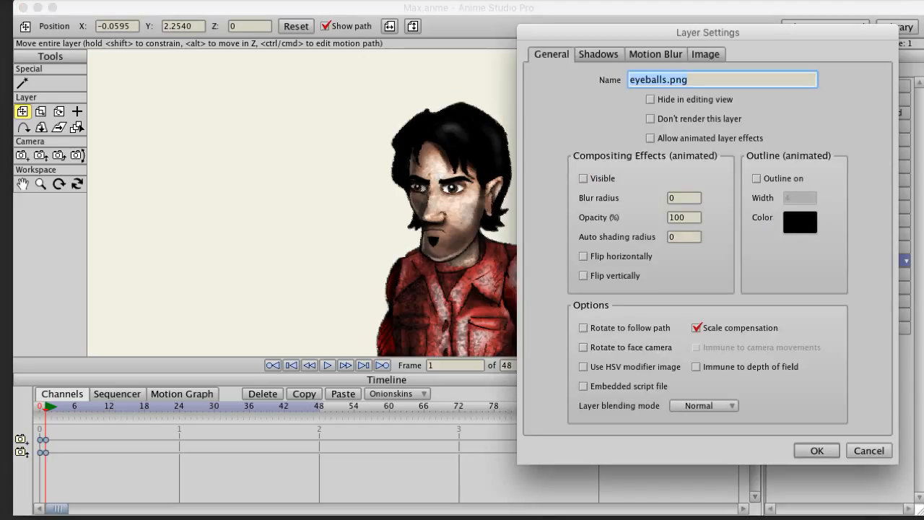
pyautogui.press('Return')
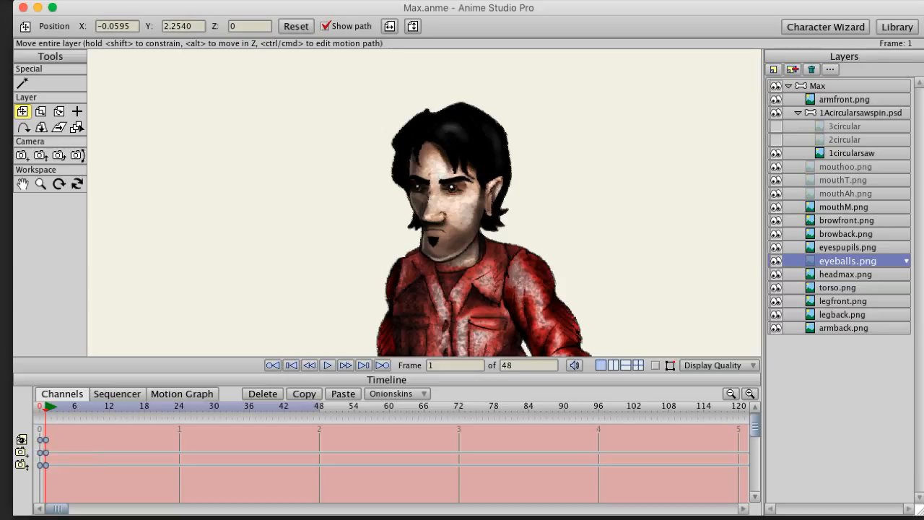
pyautogui.doubleClick(847, 261)
pyautogui.click(583, 177)
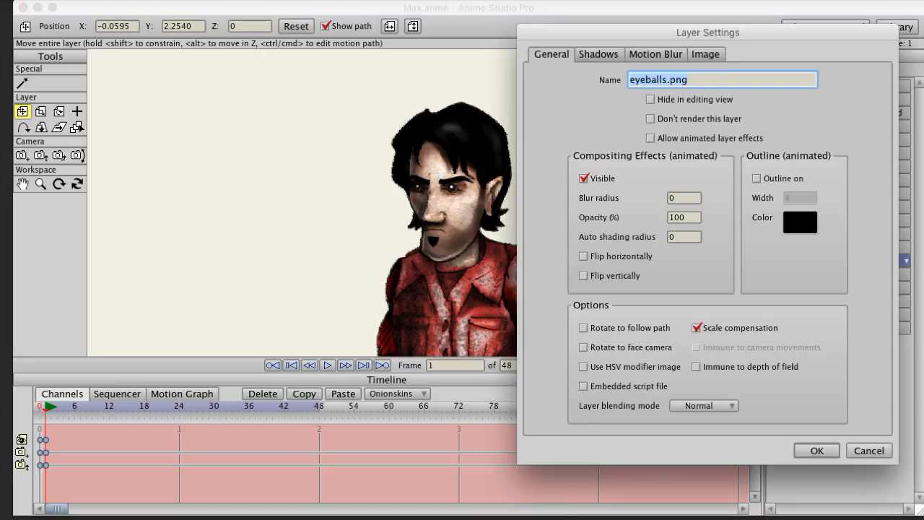
pyautogui.click(817, 451)
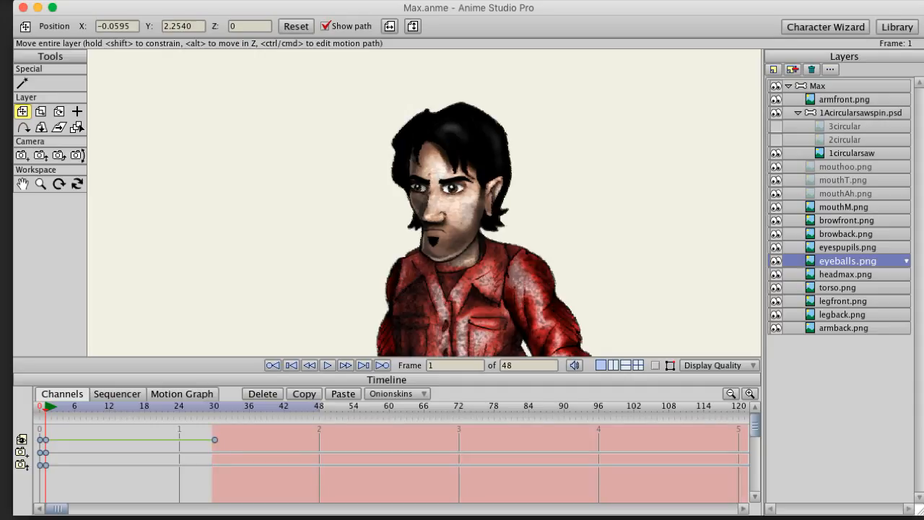
# Step: Delete the extra eyeballs.png visibility keyframes between frames 30 and 34 and return to frame 1
pyautogui.moveTo(195, 429); pyautogui.dragTo(238, 447)
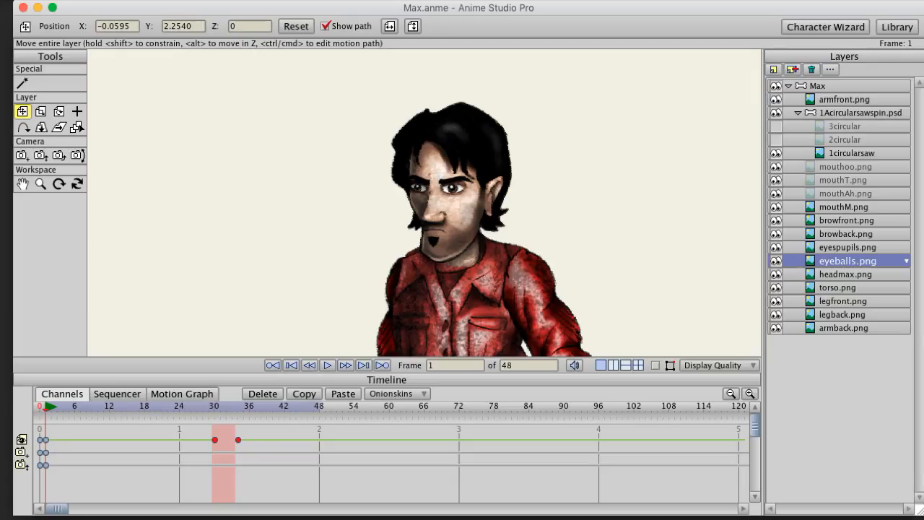
pyautogui.moveTo(197, 428); pyautogui.dragTo(251, 446)
pyautogui.moveTo(203, 410); pyautogui.dragTo(201, 443)
pyautogui.press('Delete')
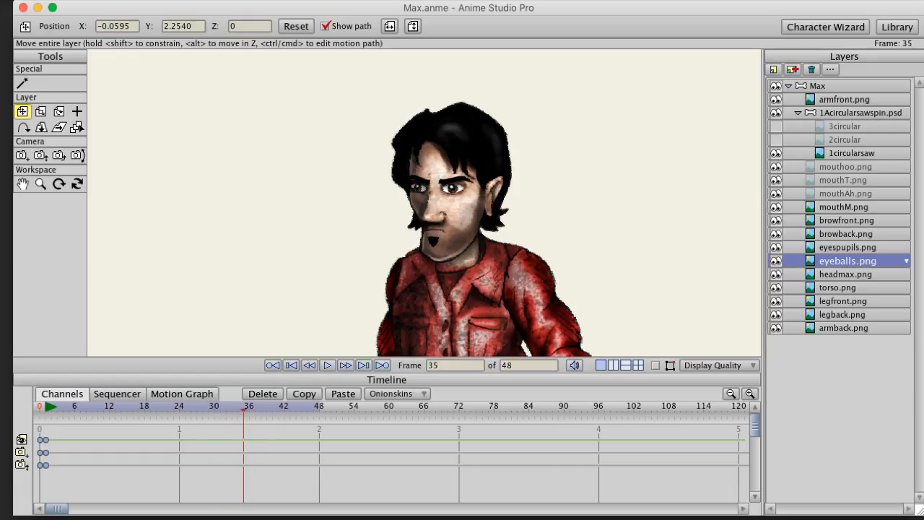
pyautogui.hotkey('shift', 'Left')
# Step: Key the eyespupils.png layer's visibility at frame 1 by turning Visible off and back on in its layer settings
pyautogui.click(853, 247)
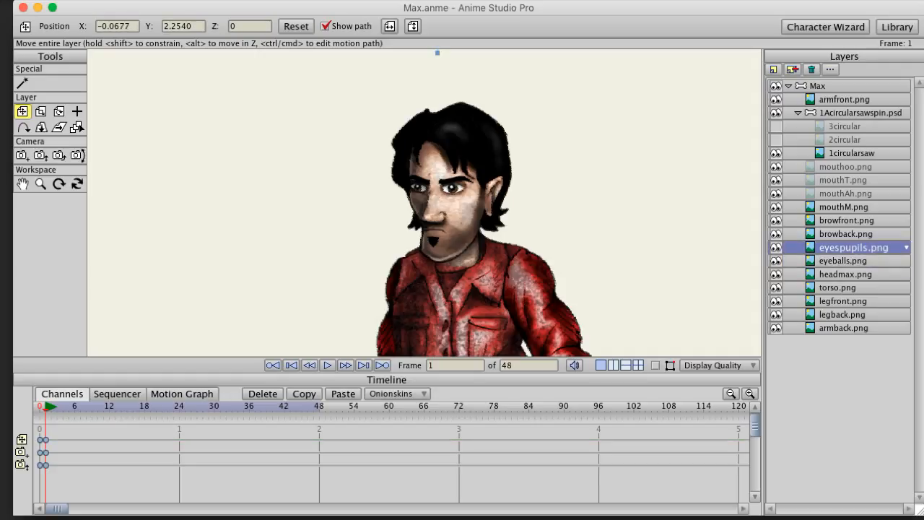
pyautogui.doubleClick(853, 247)
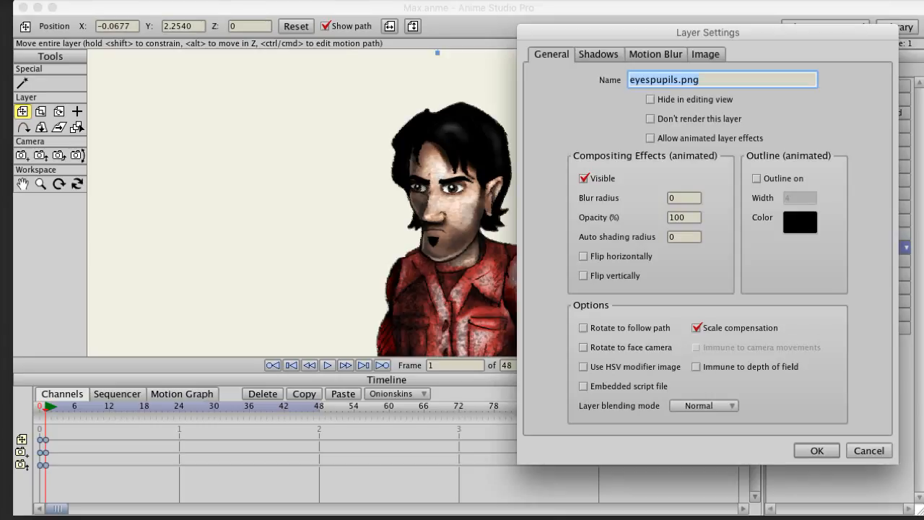
pyautogui.click(583, 178)
pyautogui.press('Return')
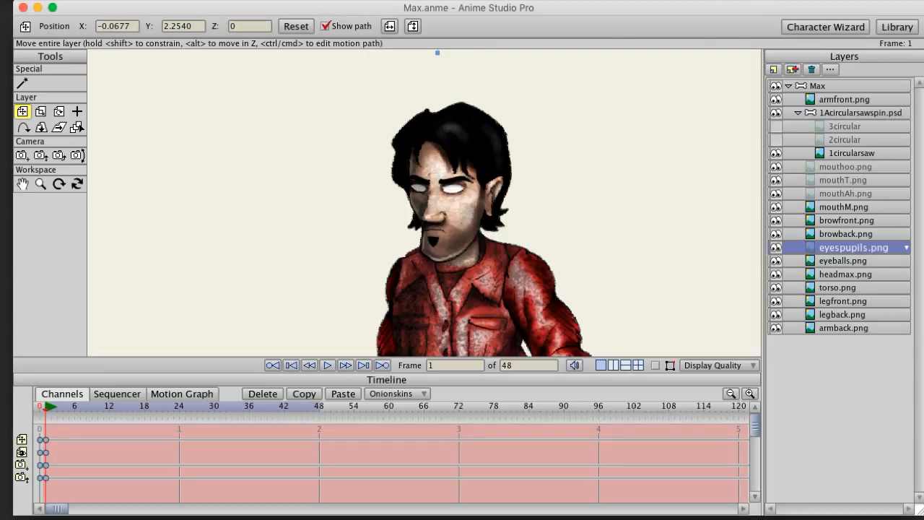
pyautogui.doubleClick(853, 247)
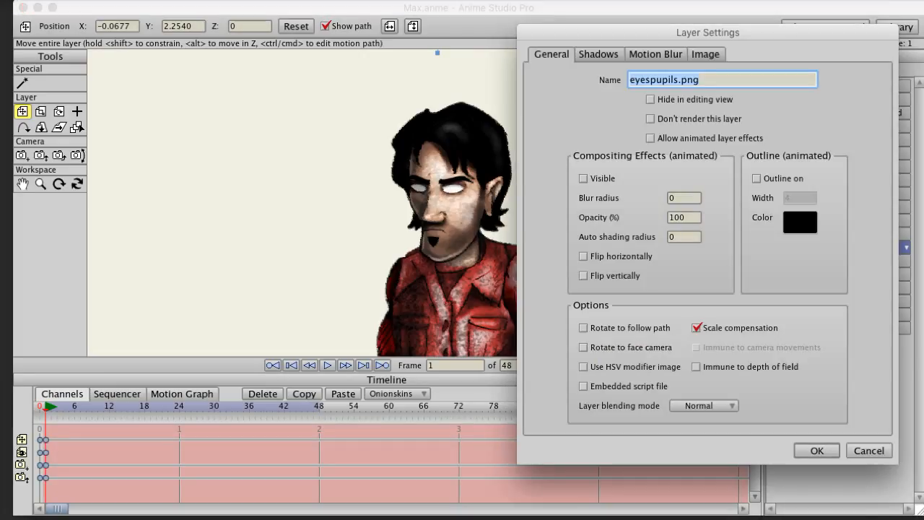
pyautogui.click(583, 178)
pyautogui.press('Return')
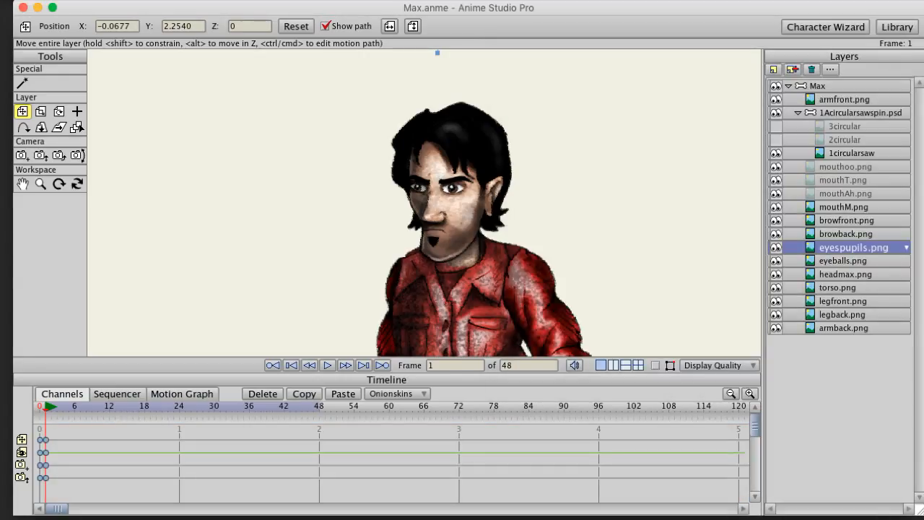
pyautogui.press('super+shift+slash')
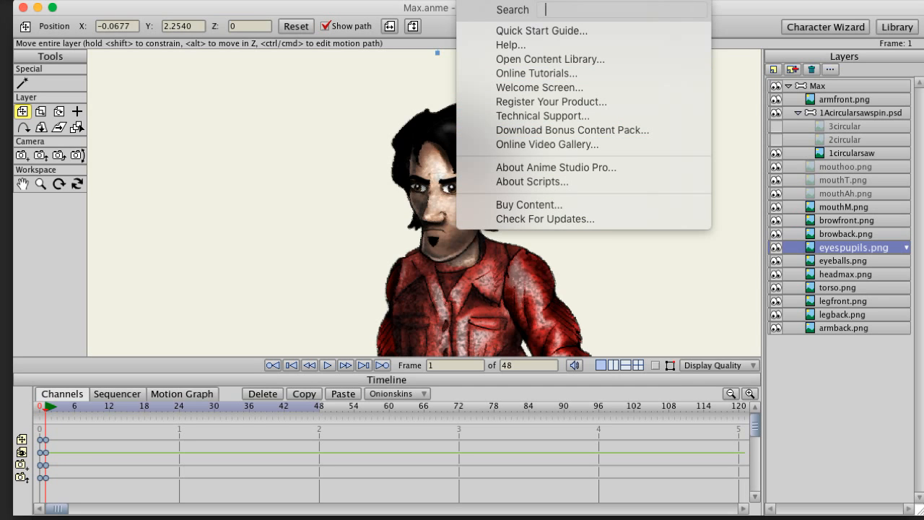
pyautogui.press('Escape')
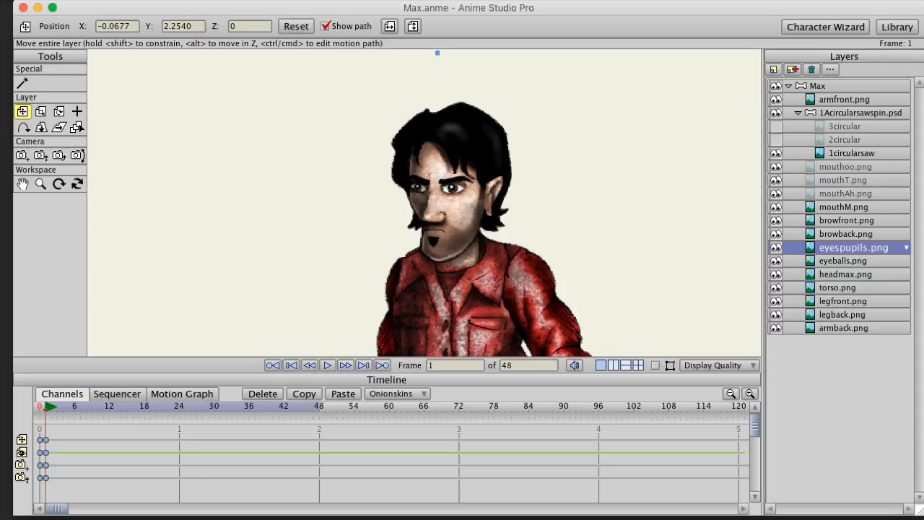
# Step: Rotate the browback.png layer slightly at frame 1, to a Z rotation of about -0.82
pyautogui.click(850, 234)
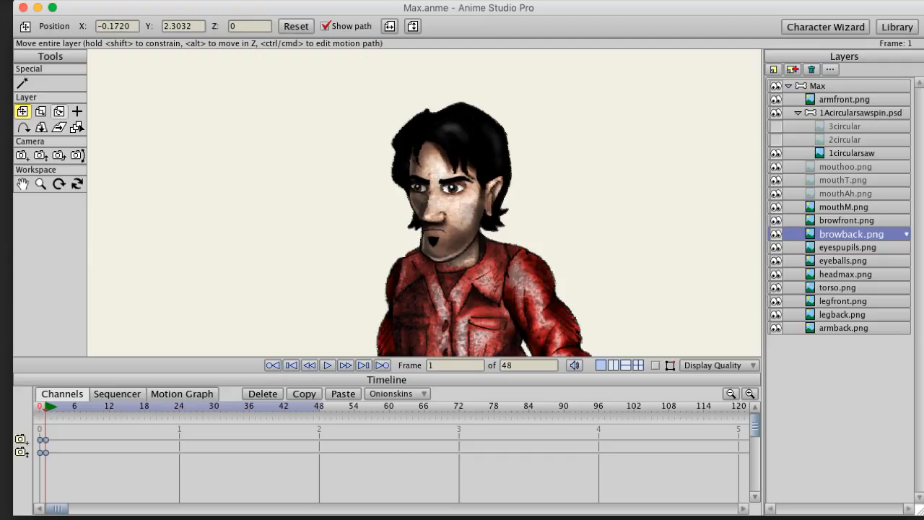
pyautogui.click(59, 111)
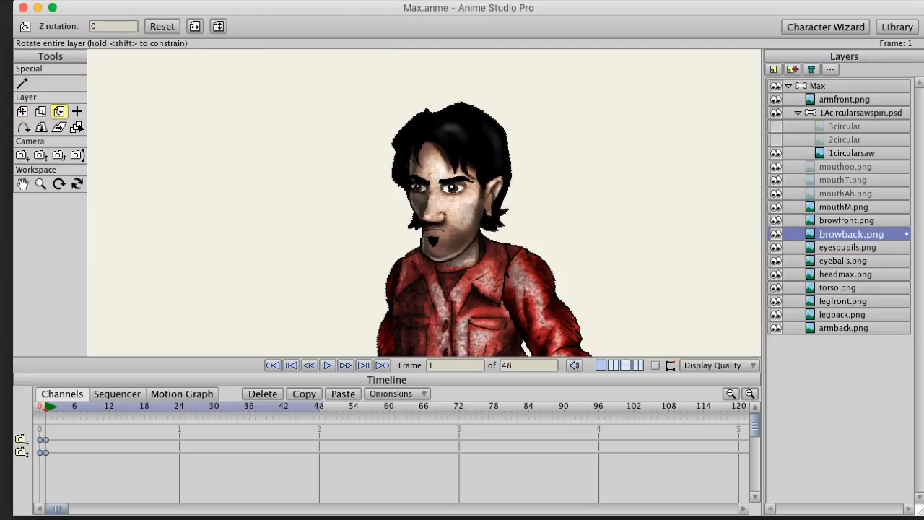
pyautogui.moveTo(426, 181); pyautogui.dragTo(426, 181)
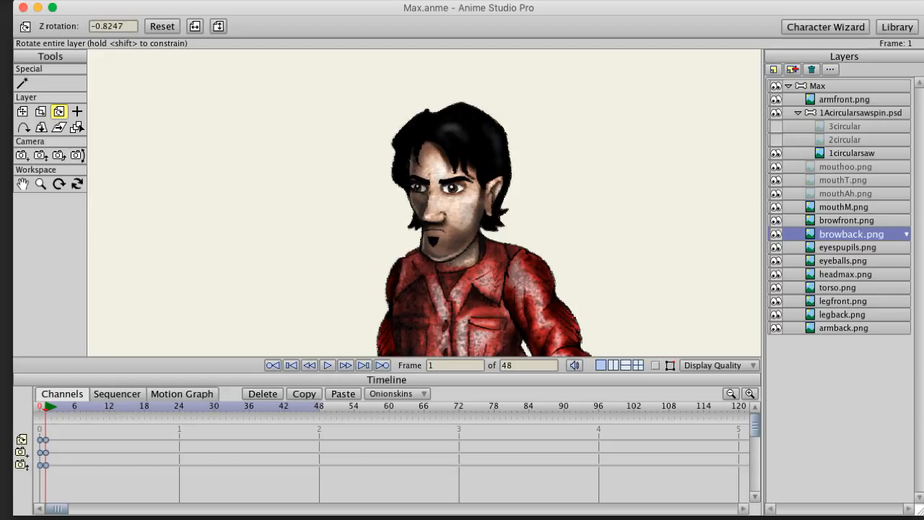
# Step: Hide and reshow the browback.png and browfront.png layers to examine each eyebrow, and select mouthM.png
pyautogui.click(776, 233)
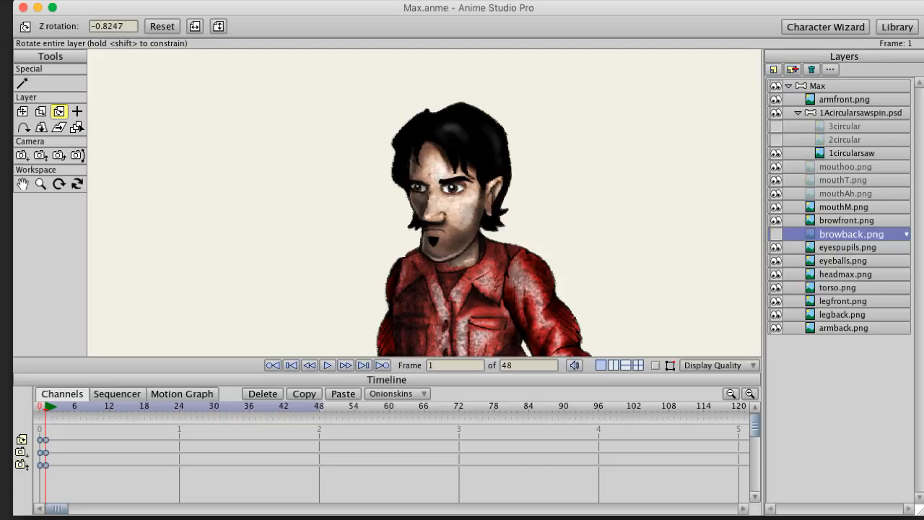
pyautogui.click(776, 220)
pyautogui.click(775, 220)
pyautogui.click(775, 234)
pyautogui.click(848, 207)
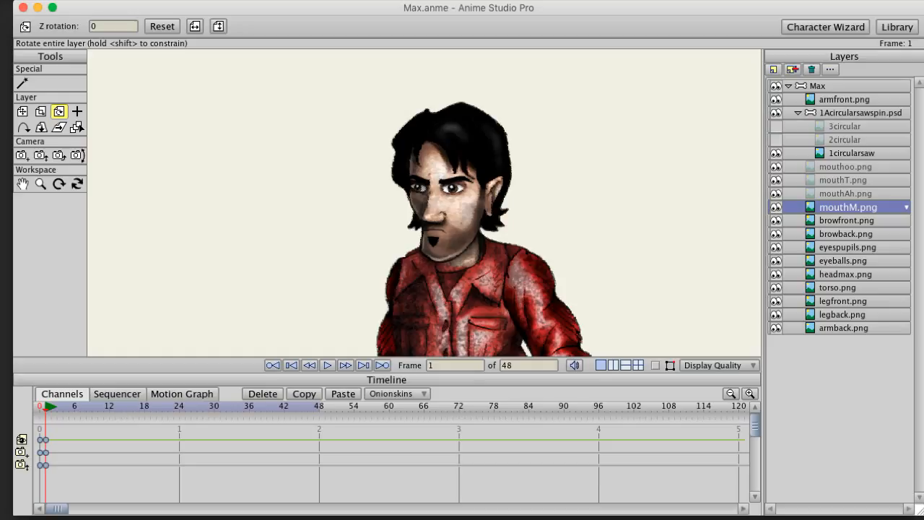
# Step: Turn on the bone overlay and tilt Max's head bone slightly at frame 1 with Manipulate Bones
pyautogui.click(850, 275)
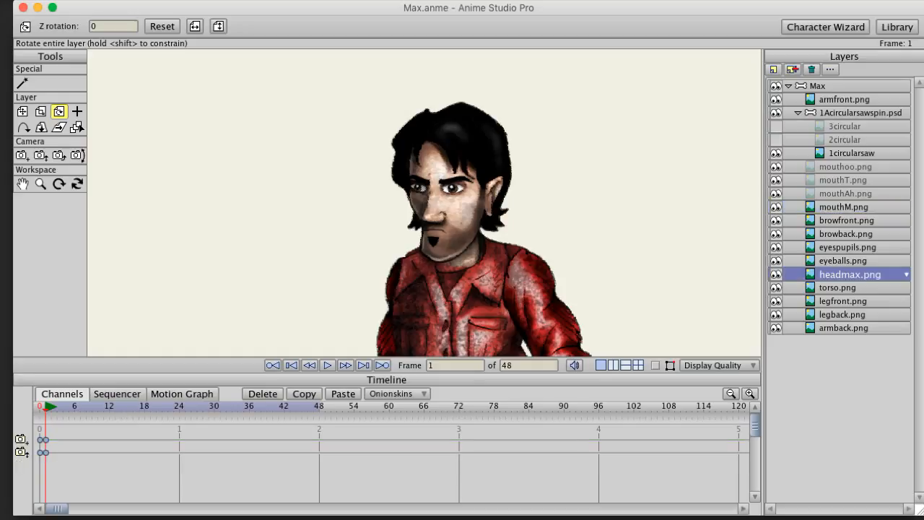
pyautogui.click(655, 365)
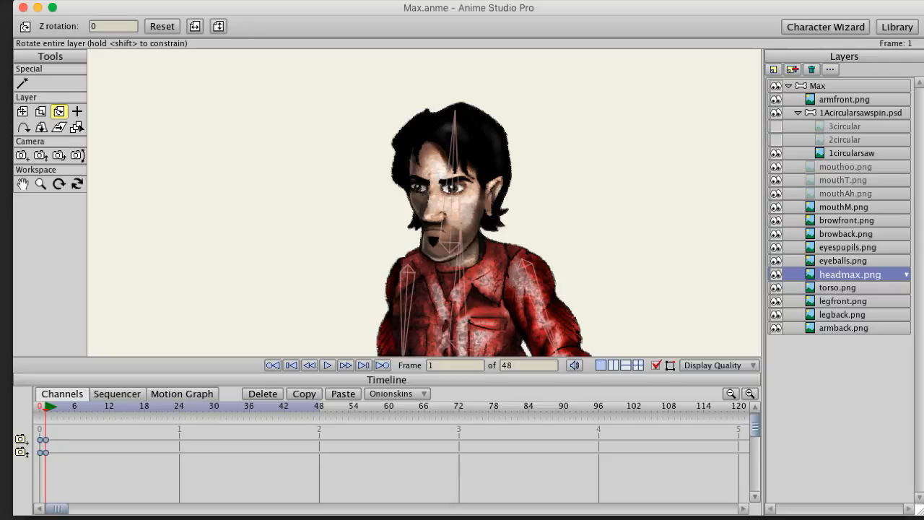
pyautogui.click(819, 86)
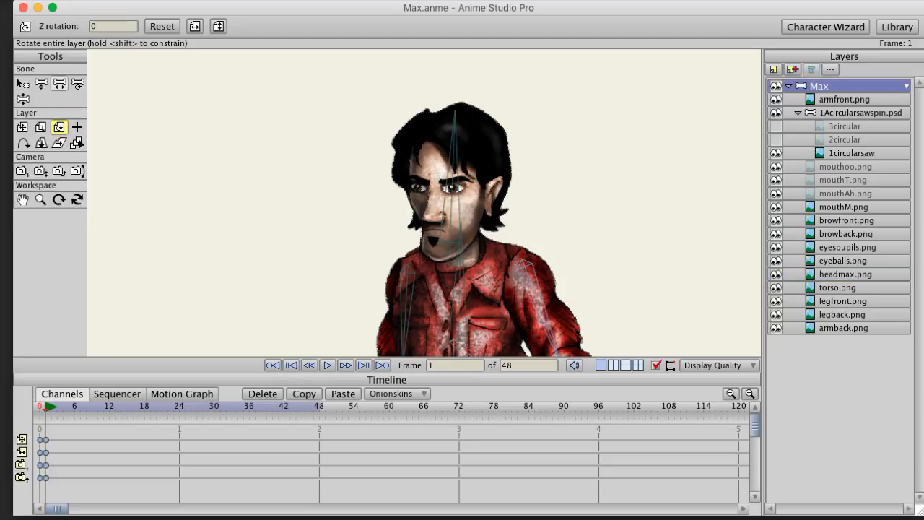
pyautogui.click(23, 99)
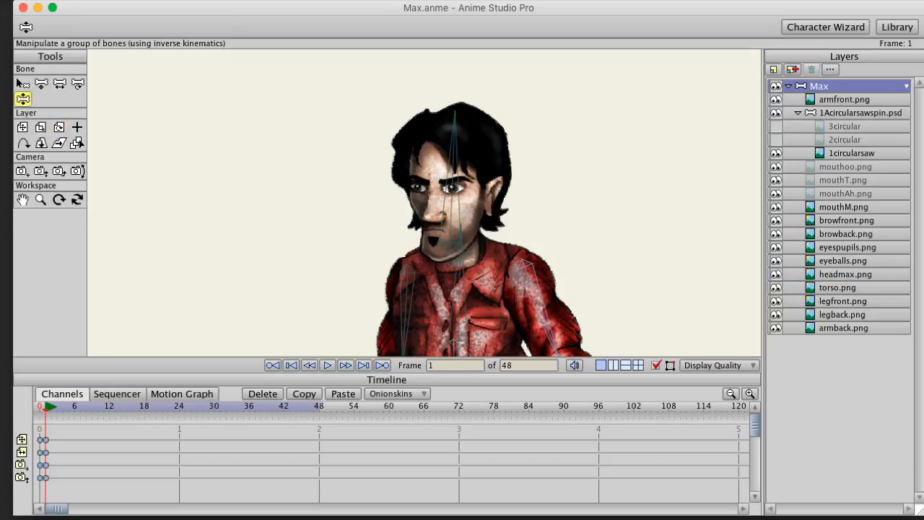
pyautogui.moveTo(454, 130)
pyautogui.mouseDown()
pyautogui.moveTo(485, 132)
pyautogui.moveTo(434, 130)
pyautogui.moveTo(473, 131)
pyautogui.moveTo(450, 129)
pyautogui.mouseUp()
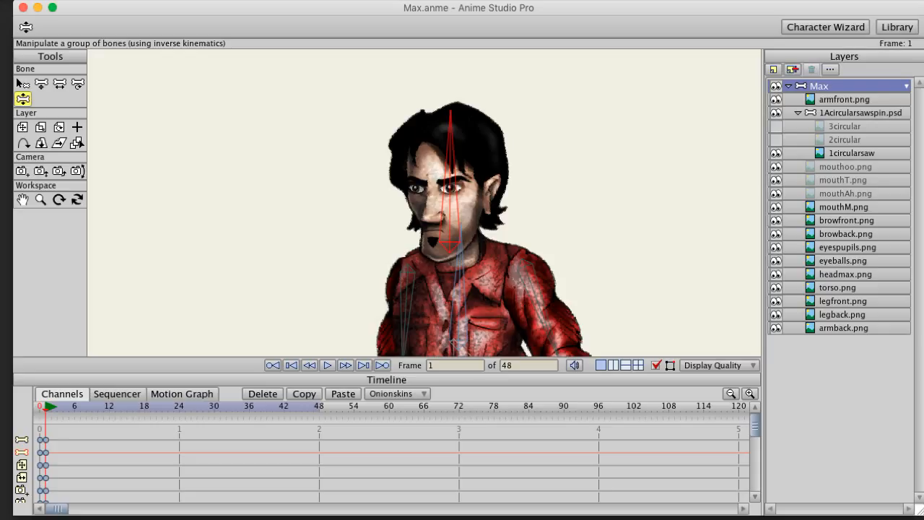
# Step: Examine the Max layer's general settings and the range of face layers from eyeballs.png up to mouthoo.png
pyautogui.doubleClick(844, 86)
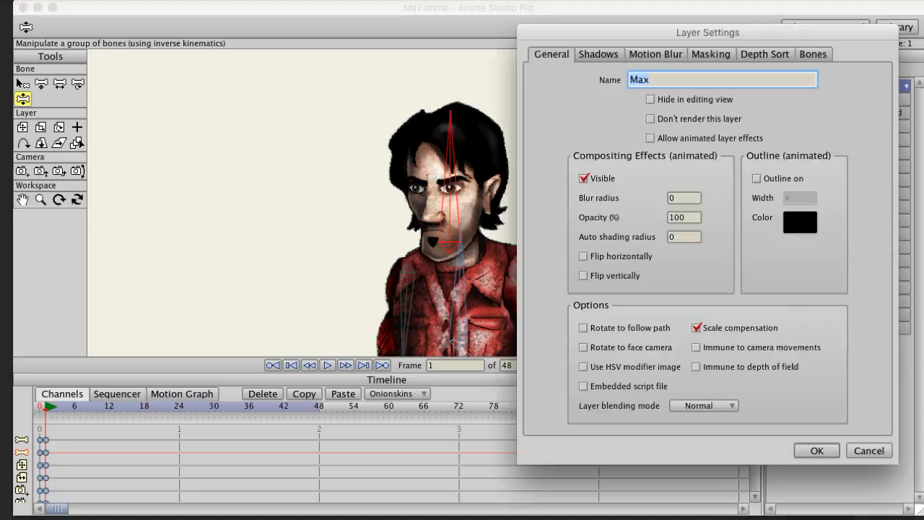
pyautogui.click(868, 451)
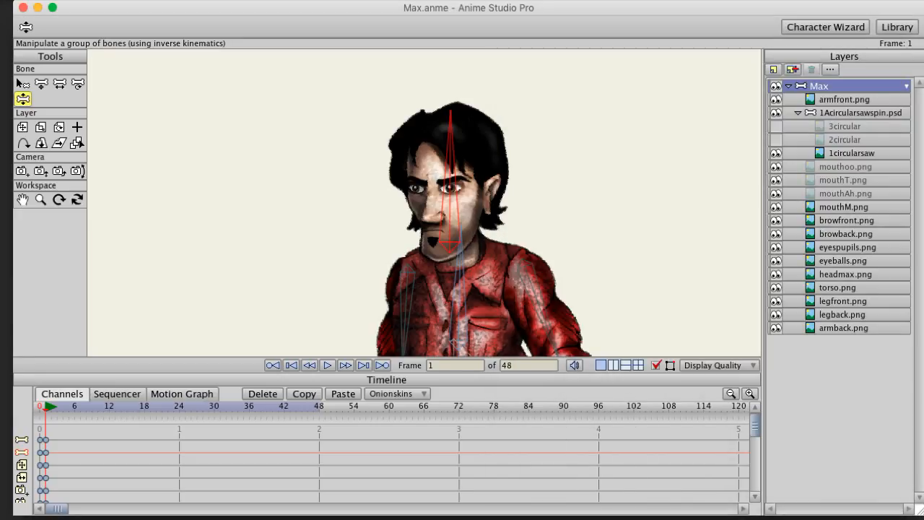
pyautogui.click(845, 275)
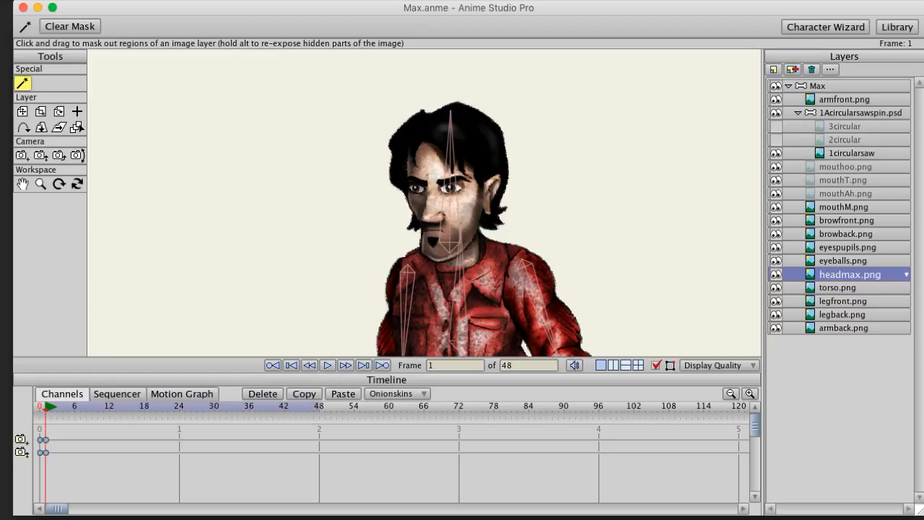
pyautogui.click(848, 261)
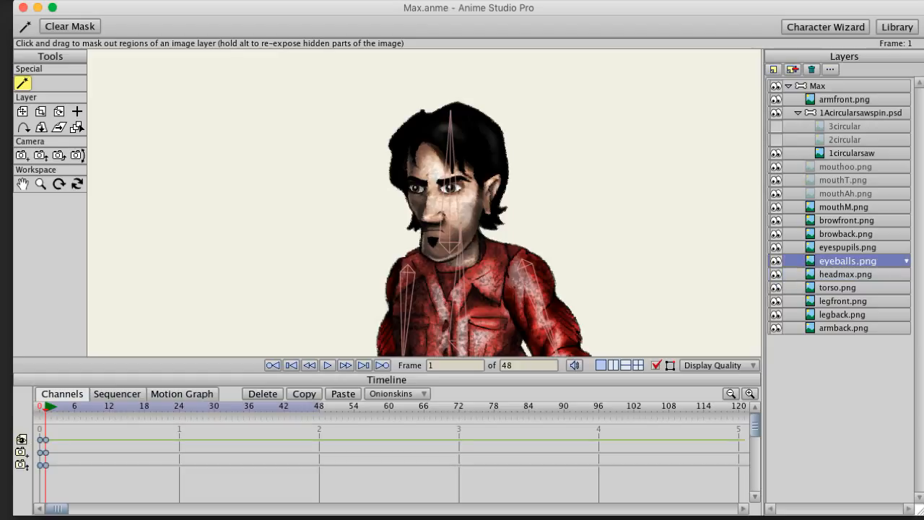
pyautogui.keyDown('shift'); pyautogui.click(846, 167); pyautogui.keyUp('shift')
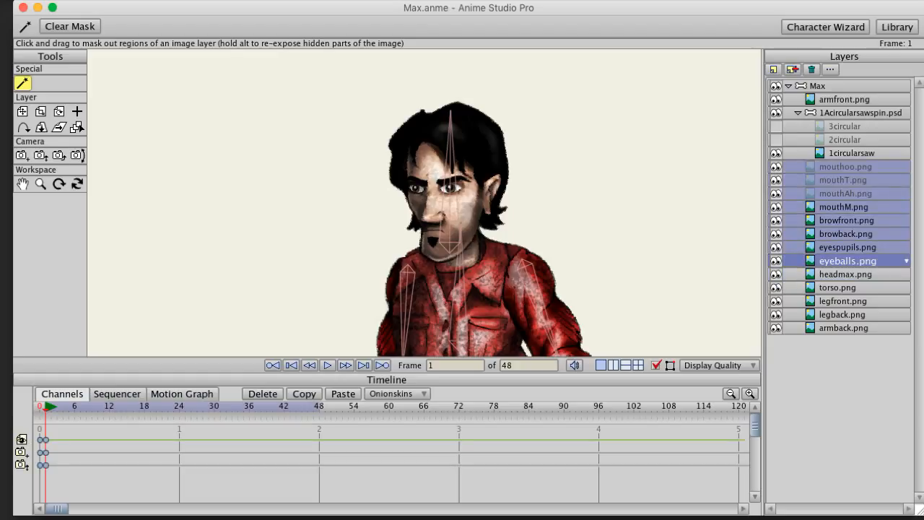
# Step: Go to frame 0 and add a new group layer directly above eyeballs.png
pyautogui.click(847, 260)
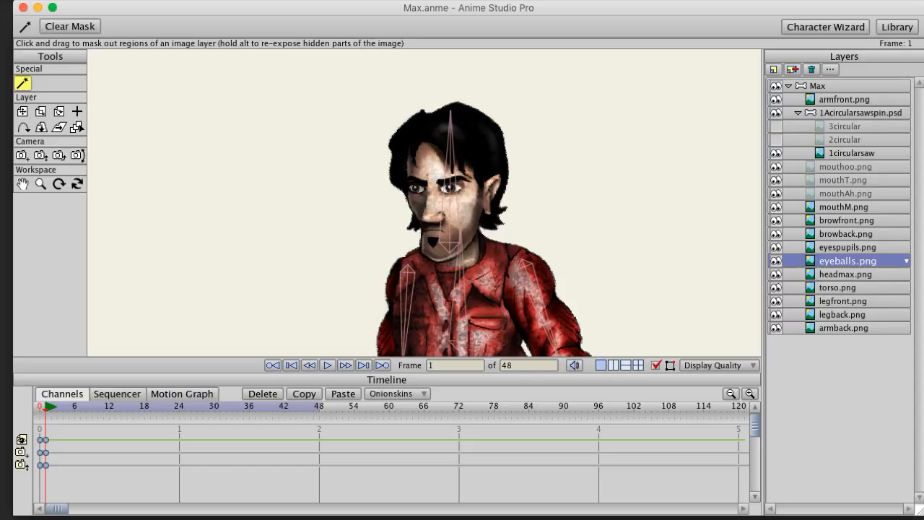
pyautogui.click(773, 69)
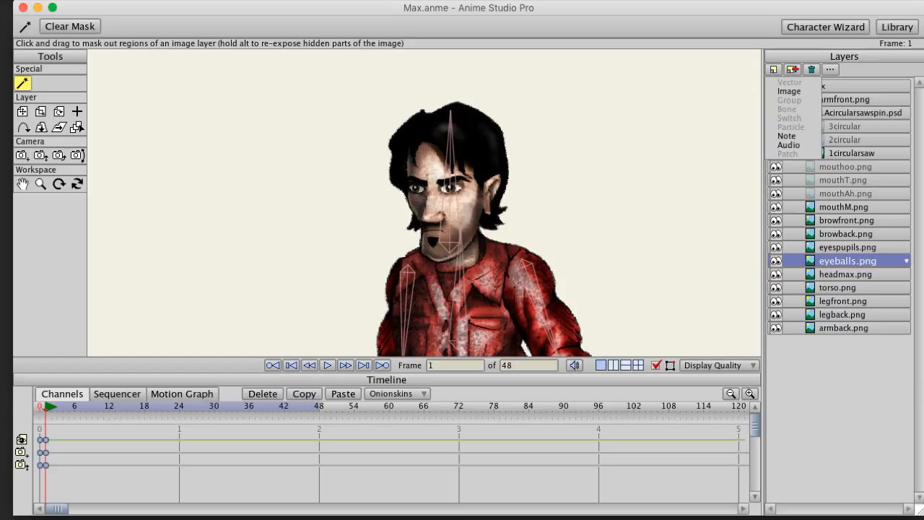
pyautogui.press('Escape')
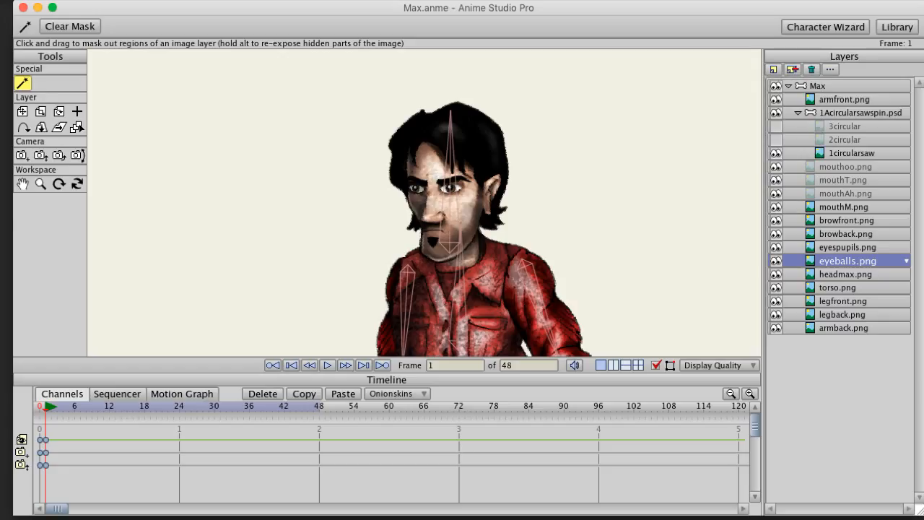
pyautogui.press('Left')
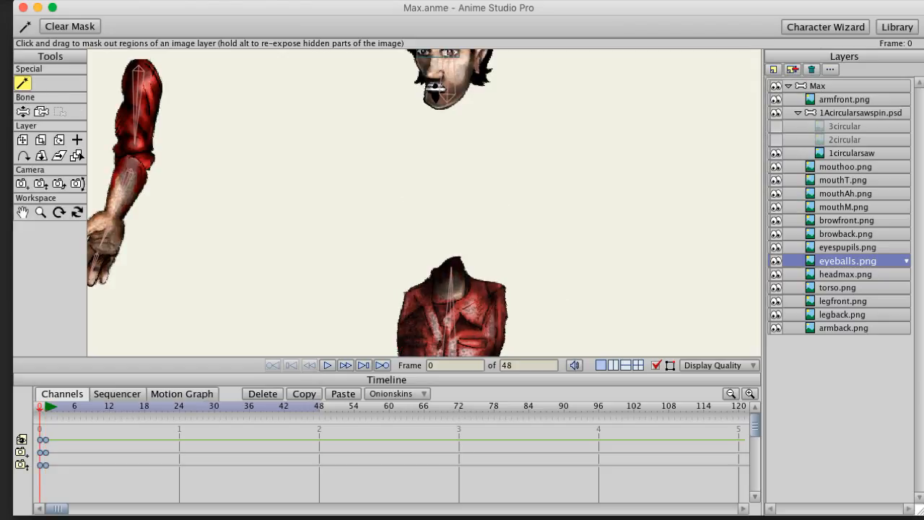
pyautogui.click(137, 1)
pyautogui.click(162, 97)
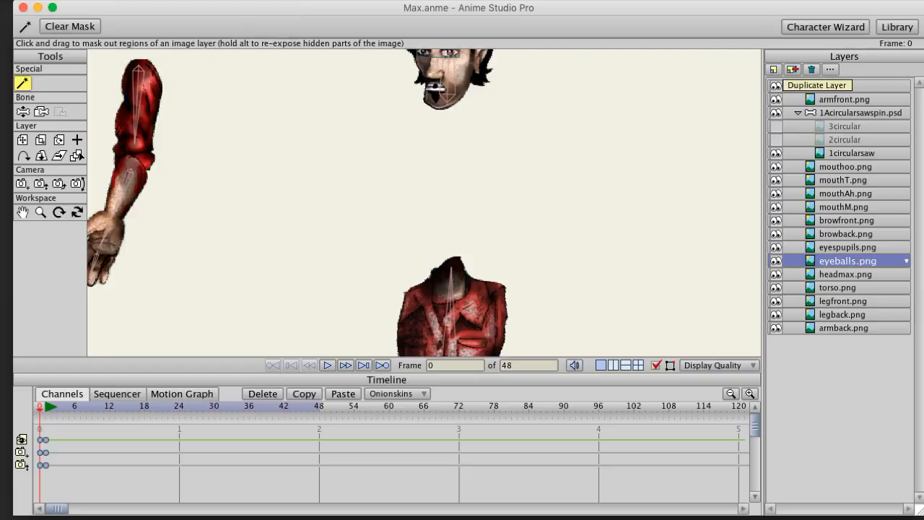
pyautogui.click(774, 69)
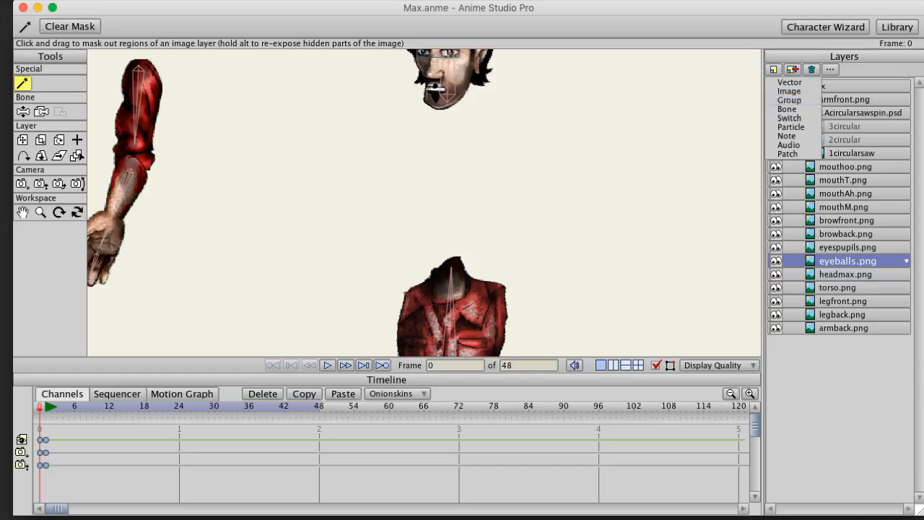
pyautogui.click(789, 100)
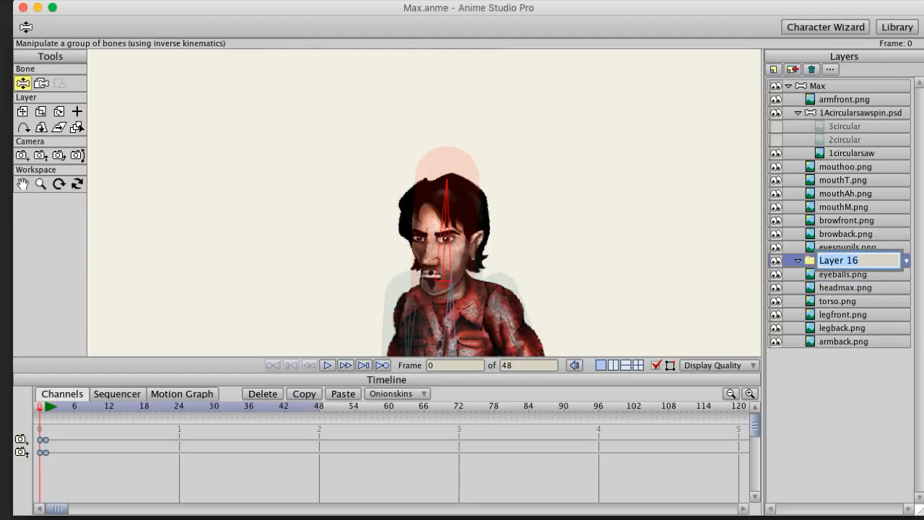
# Step: Rename the new group layer above eyeballs.png as Maxhead
pyautogui.press('Return')
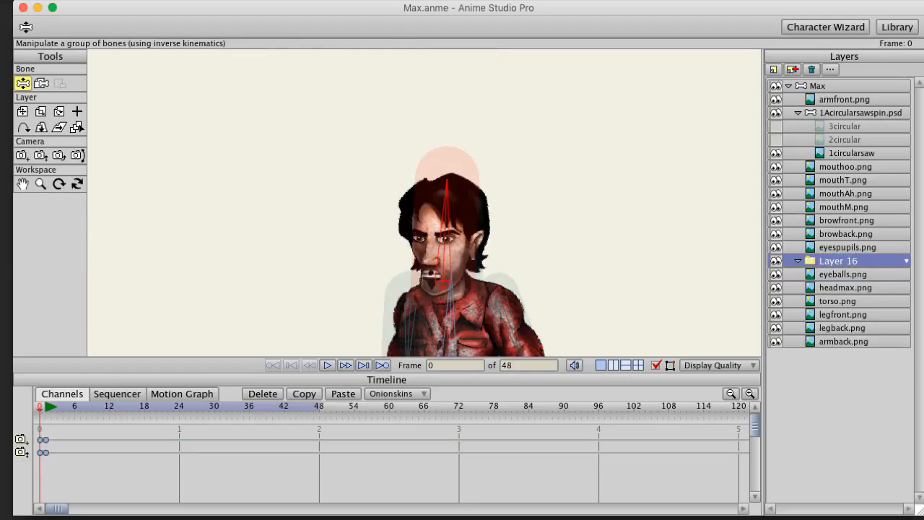
pyautogui.doubleClick(830, 261)
pyautogui.write('Maxhead')
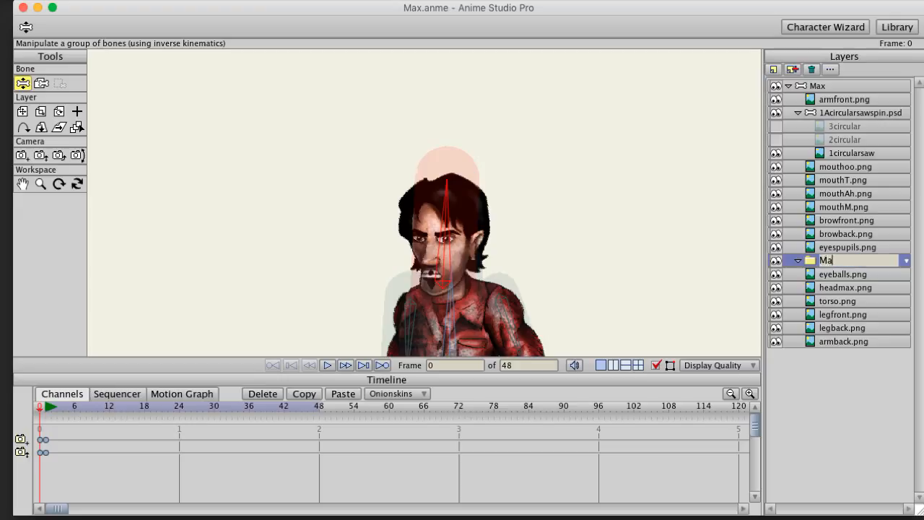
pyautogui.press('Return')
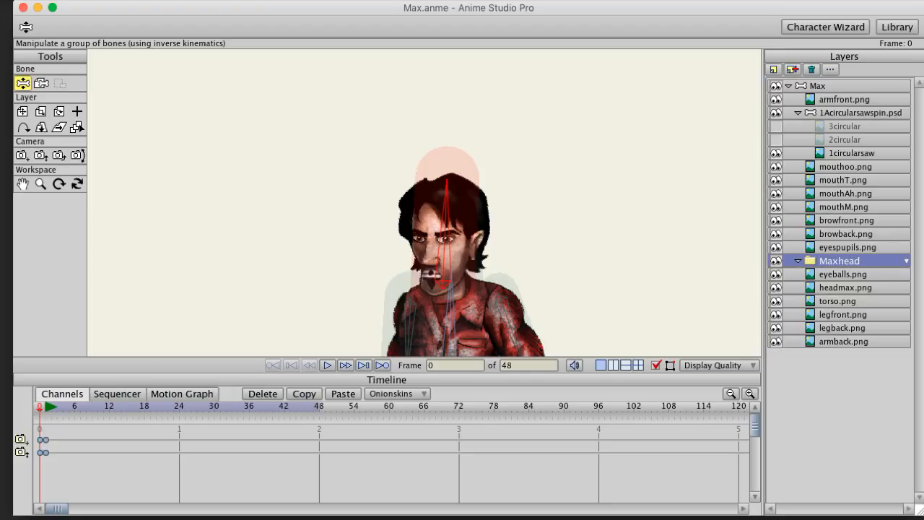
# Step: Move the Maxhead group directly below headmax.png and collapse it
pyautogui.click(849, 287)
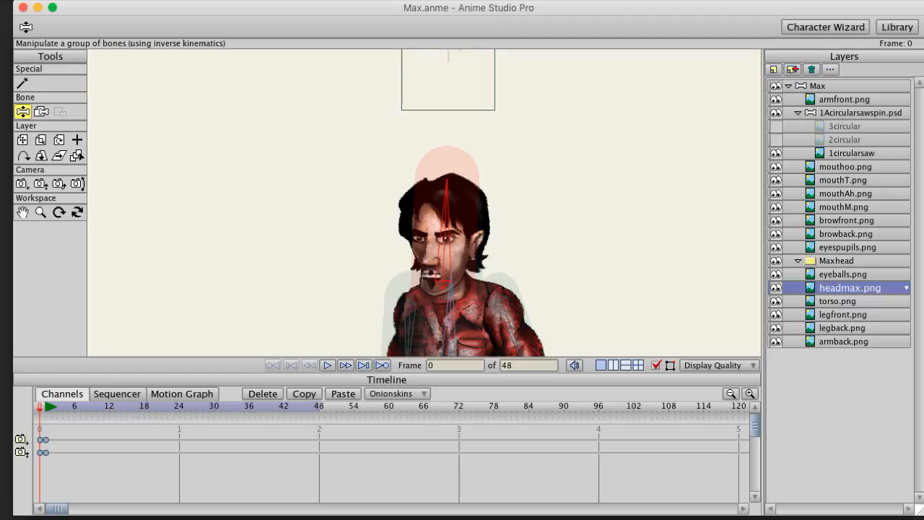
pyautogui.moveTo(839, 261); pyautogui.dragTo(839, 294)
pyautogui.click(797, 288)
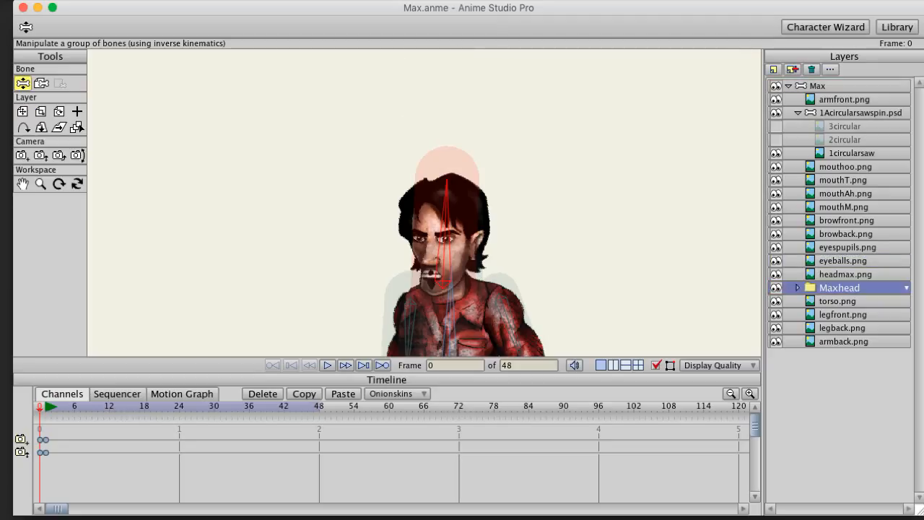
# Step: Try to move all face layers from headmax.png up to mouthoo.png into the Maxhead group
pyautogui.click(845, 274)
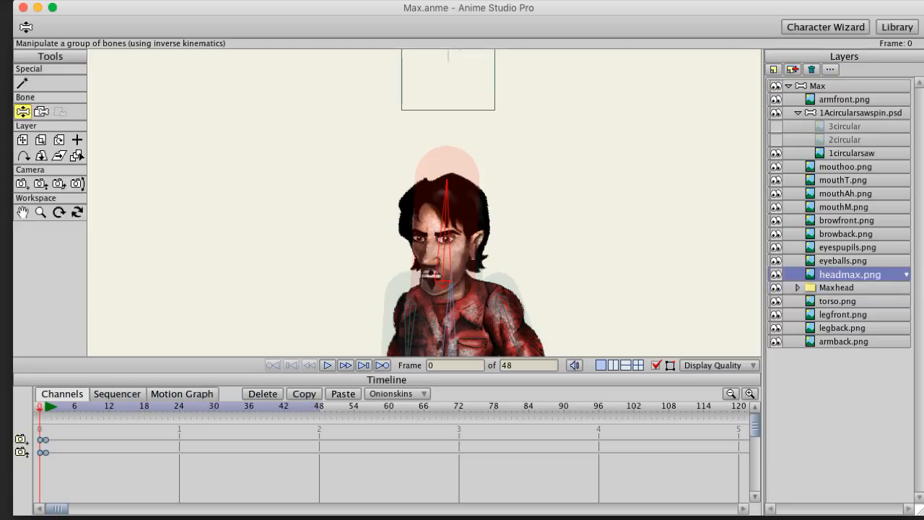
pyautogui.keyDown('shift'); pyautogui.click(844, 167); pyautogui.keyUp('shift')
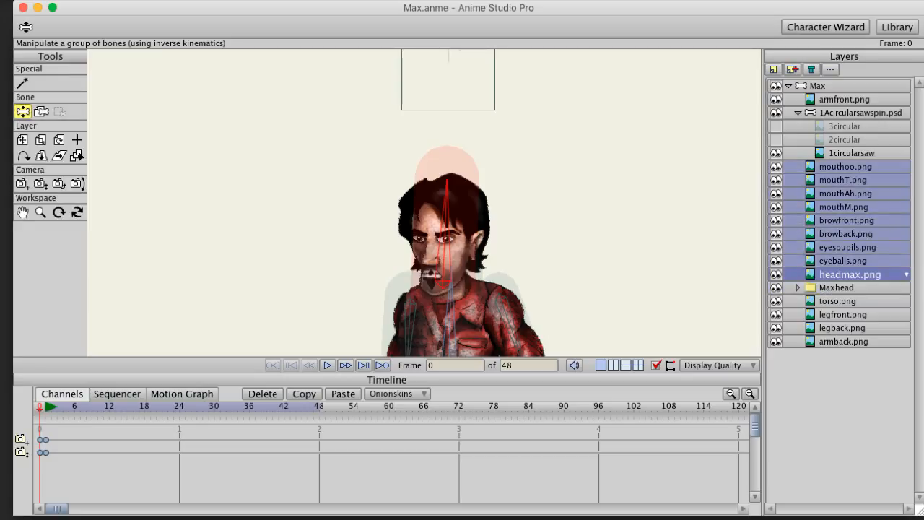
pyautogui.moveTo(845, 275); pyautogui.dragTo(844, 287)
# Step: Delete the empty Maxhead group layer
pyautogui.click(844, 287)
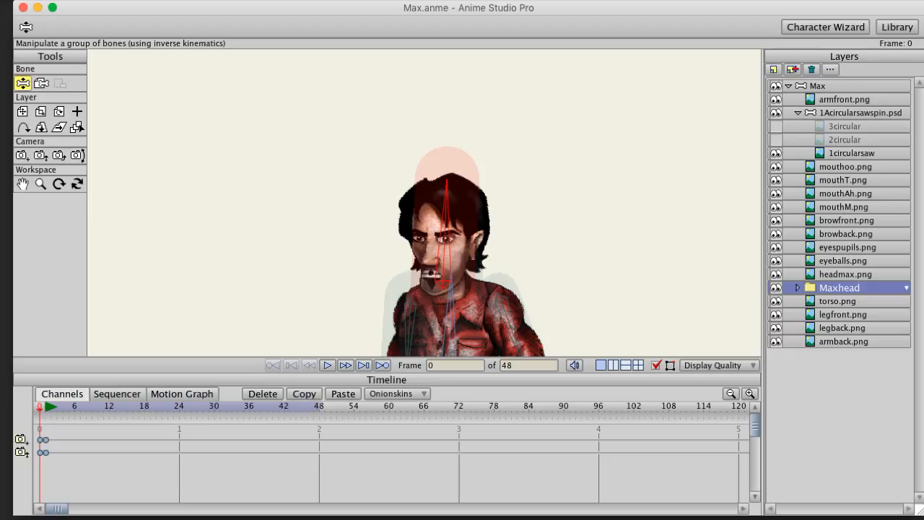
pyautogui.click(811, 69)
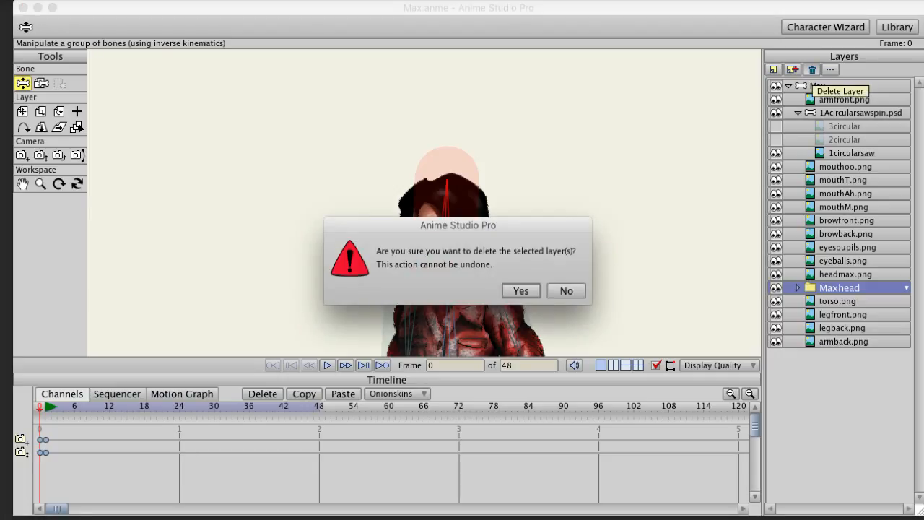
pyautogui.click(520, 290)
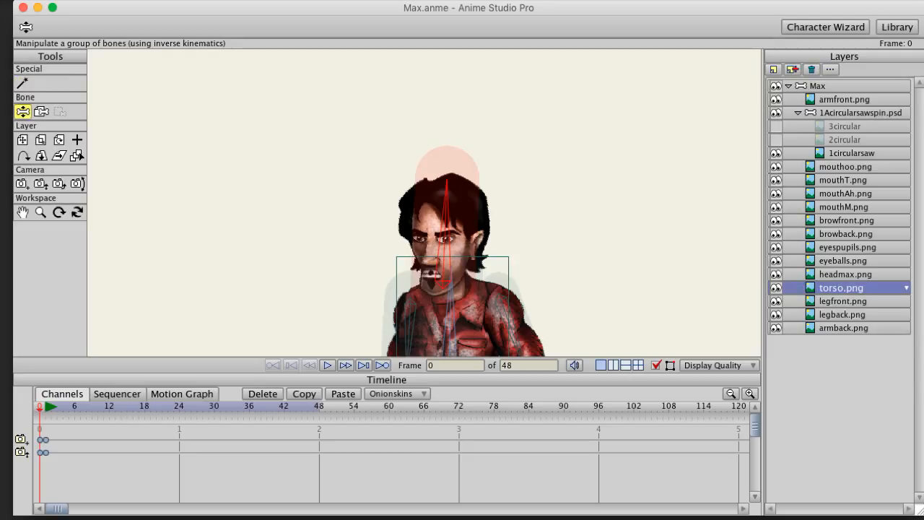
# Step: Add a bone layer above torso.png and place the layers from headmax.png up to mouthoo.png inside it, leaving it collapsed
pyautogui.click(773, 69)
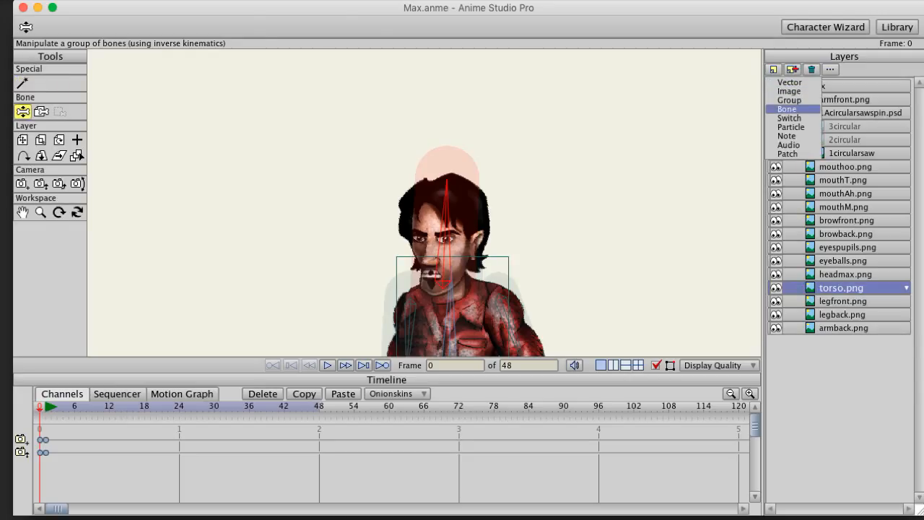
pyautogui.click(786, 109)
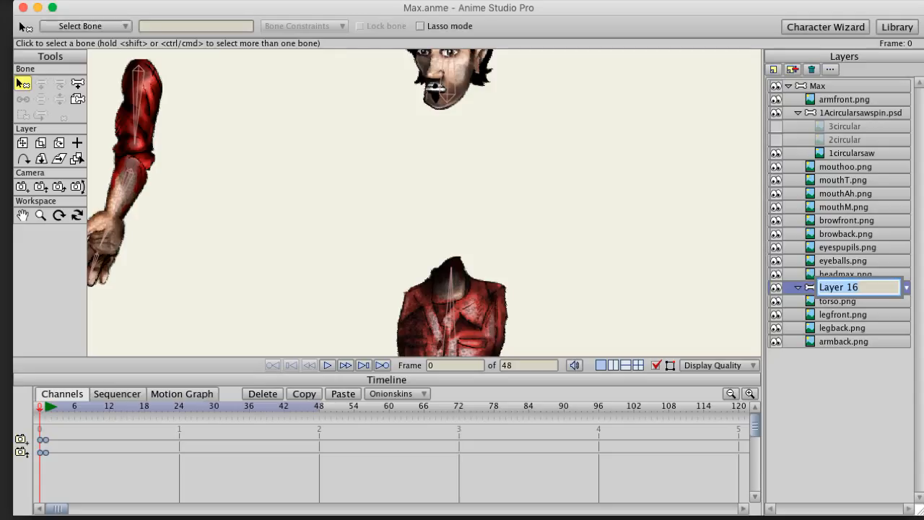
pyautogui.click(849, 274)
pyautogui.keyDown('shift'); pyautogui.click(845, 166); pyautogui.keyUp('shift')
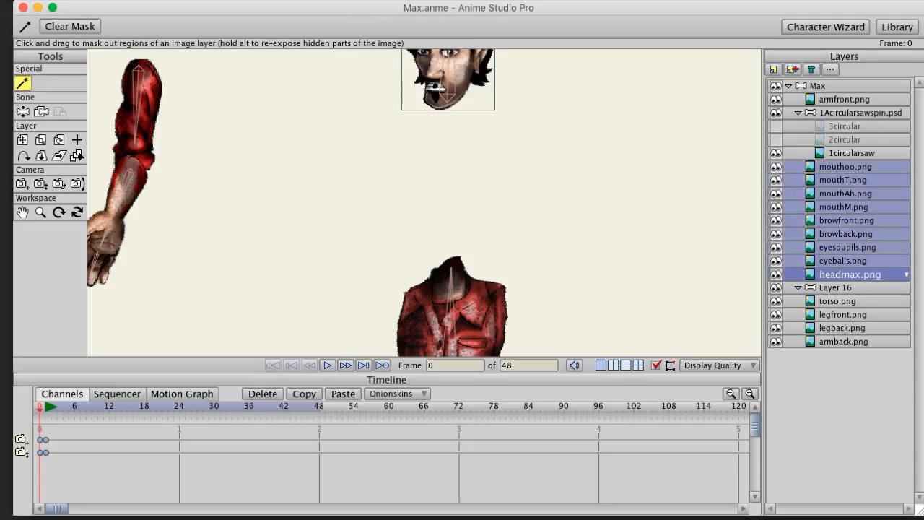
pyautogui.moveTo(849, 274); pyautogui.dragTo(849, 289)
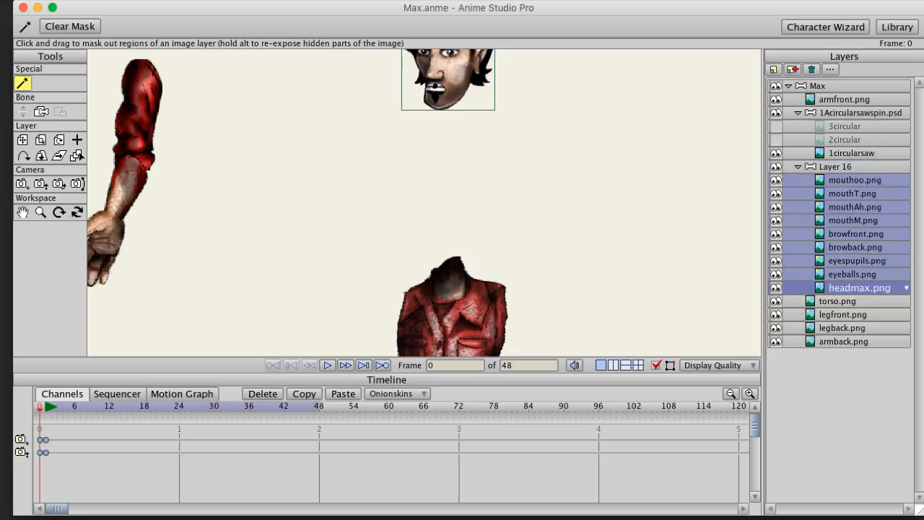
pyautogui.click(797, 166)
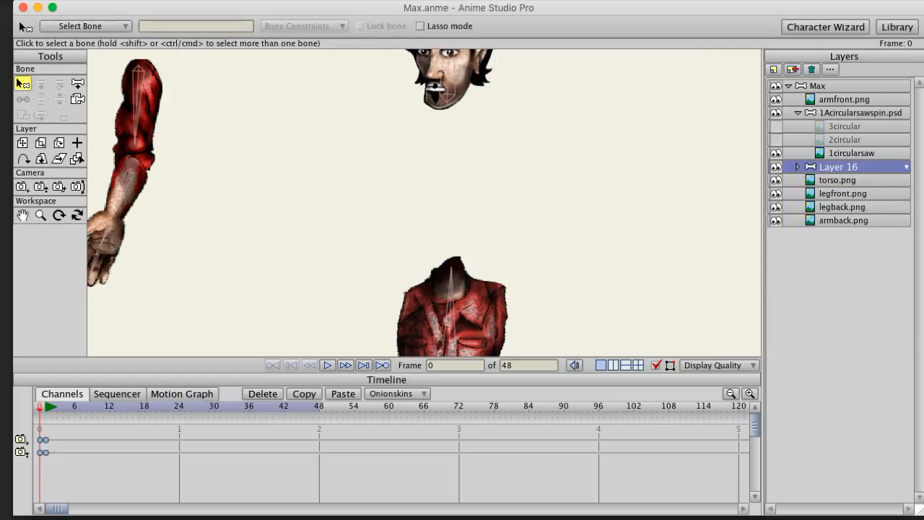
pyautogui.click(797, 166)
pyautogui.click(797, 166)
pyautogui.click(797, 166)
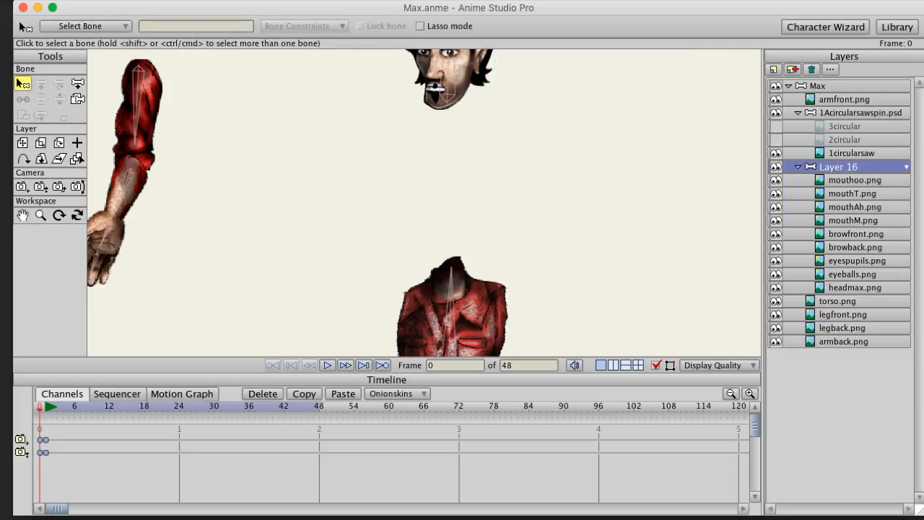
pyautogui.click(797, 166)
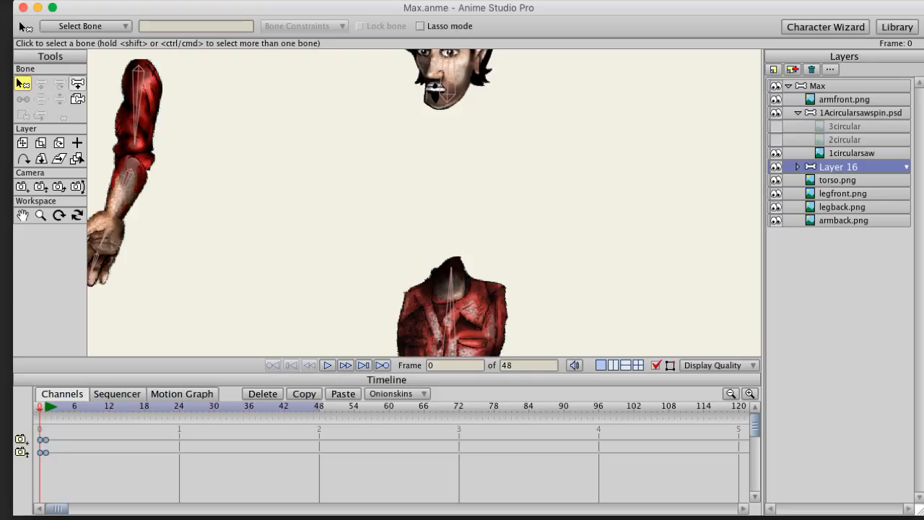
# Step: Add a bone from Max's chin up to his eyes in the new bone layer, and name the layer Maxhead
pyautogui.click(77, 83)
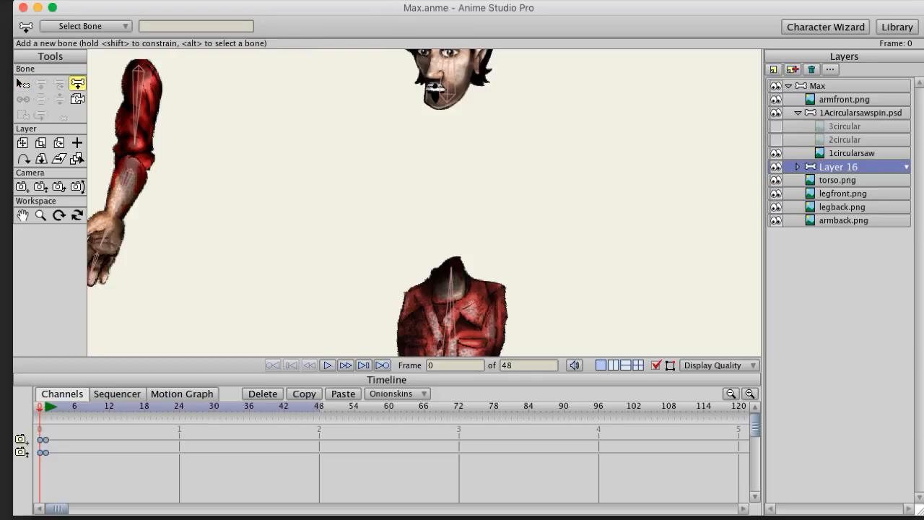
pyautogui.moveTo(445, 102); pyautogui.dragTo(441, 52)
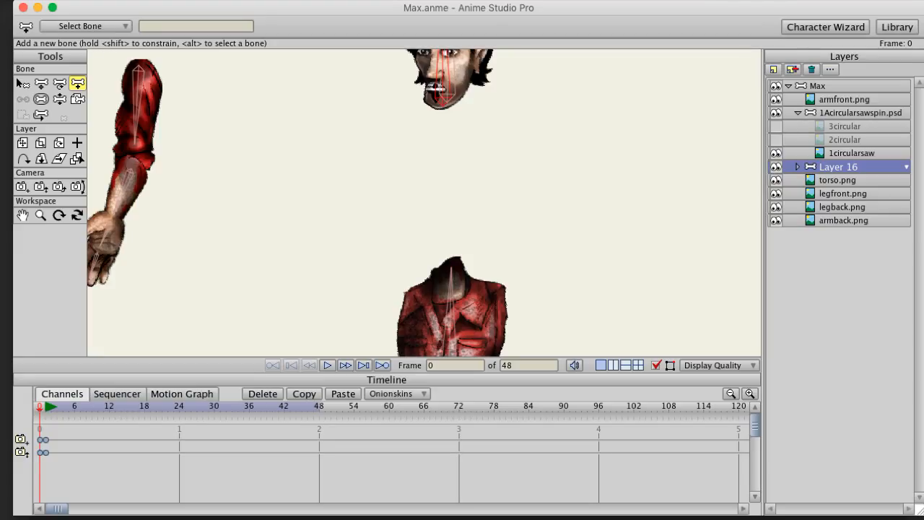
pyautogui.doubleClick(838, 167)
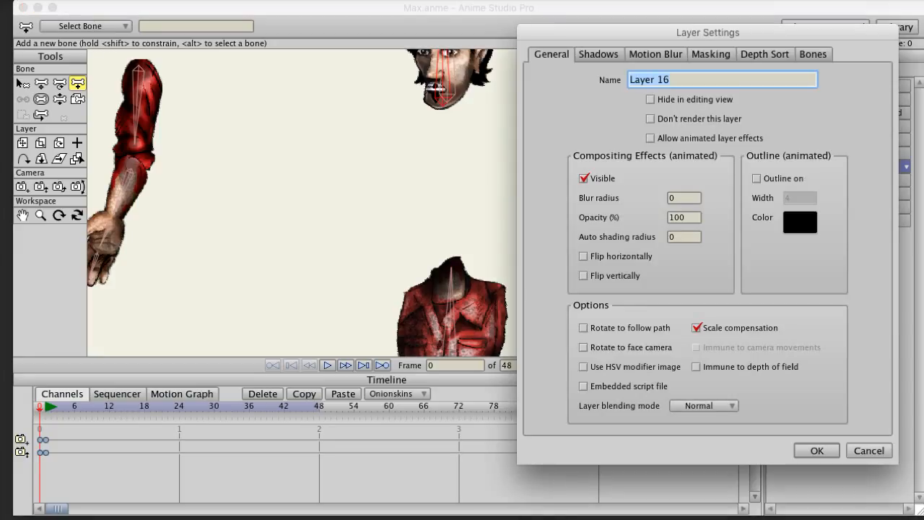
pyautogui.write('Maxhead')
pyautogui.press('Return')
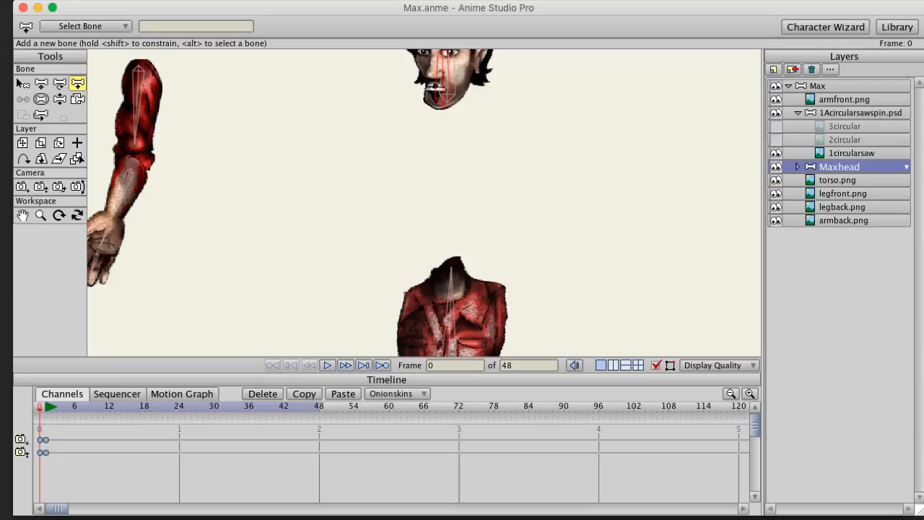
# Step: Offset the Maxhead bone by about X -0.02, Y -1.32 so the head sits on the torso's neck
pyautogui.click(22, 142)
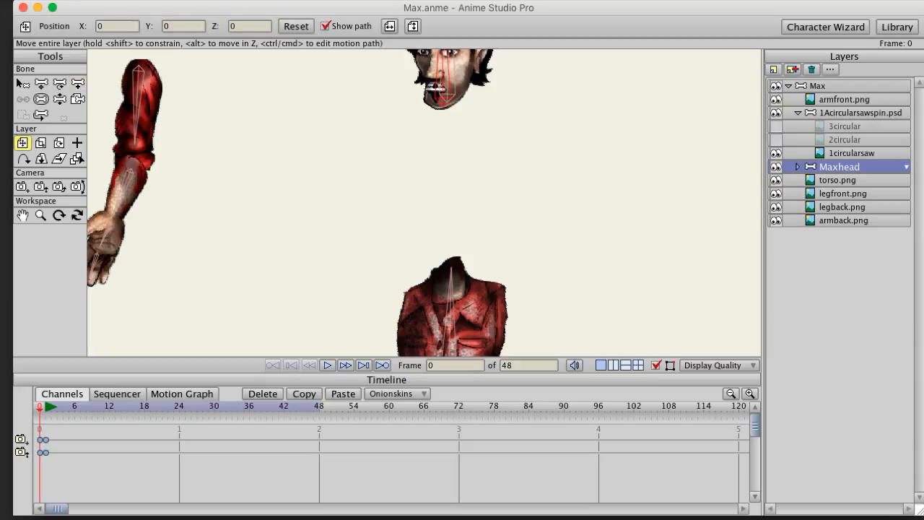
pyautogui.click(59, 98)
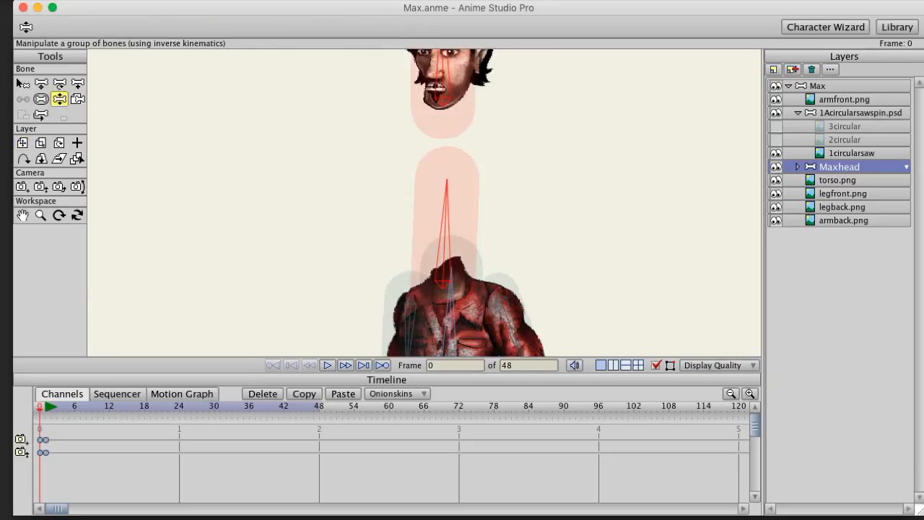
pyautogui.click(42, 115)
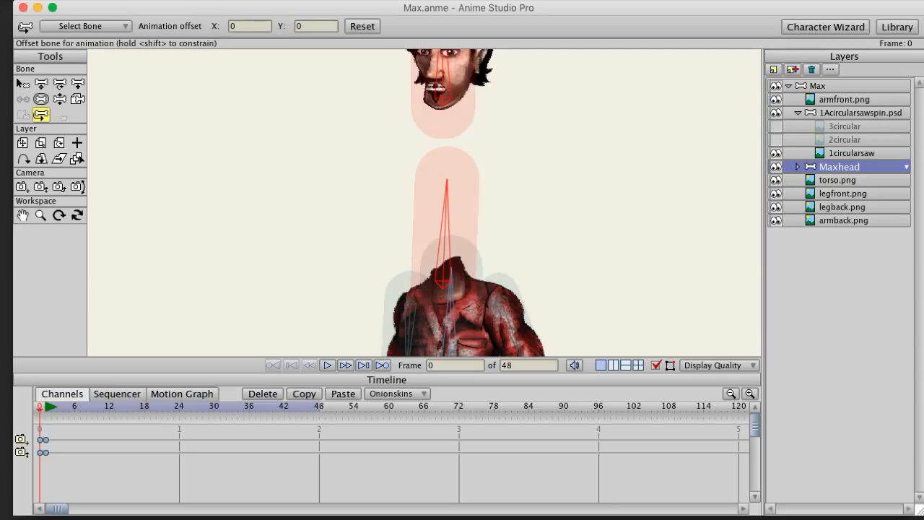
pyautogui.moveTo(442, 98); pyautogui.dragTo(441, 283)
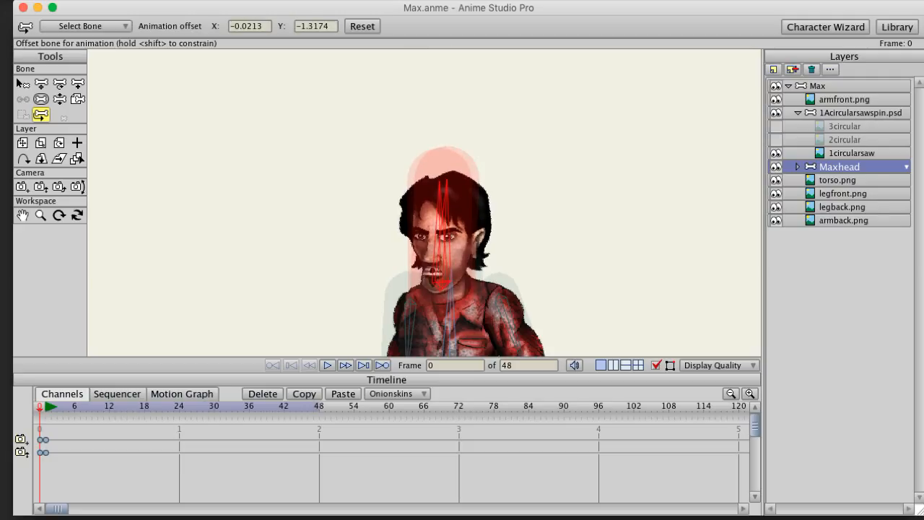
# Step: Go to frame 1 and tilt the Maxhead layer's head bone slightly with Manipulate Bones
pyautogui.click(797, 166)
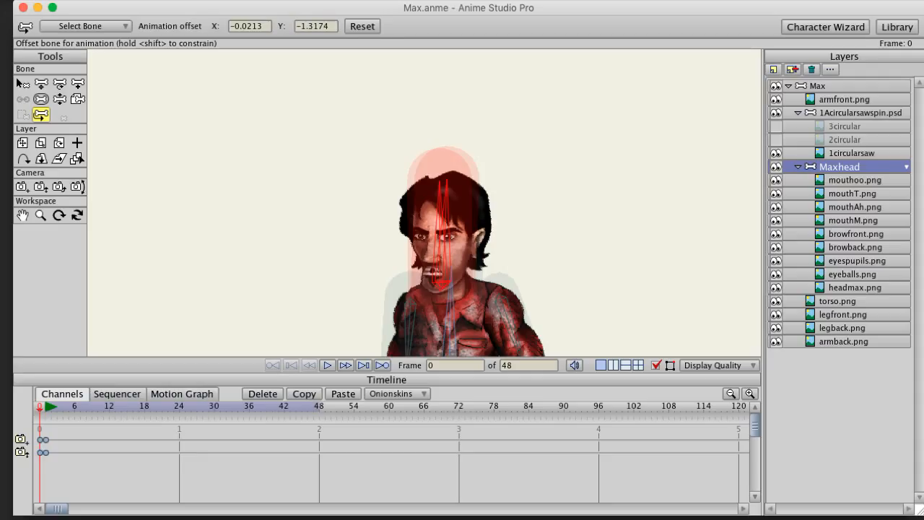
pyautogui.click(854, 180)
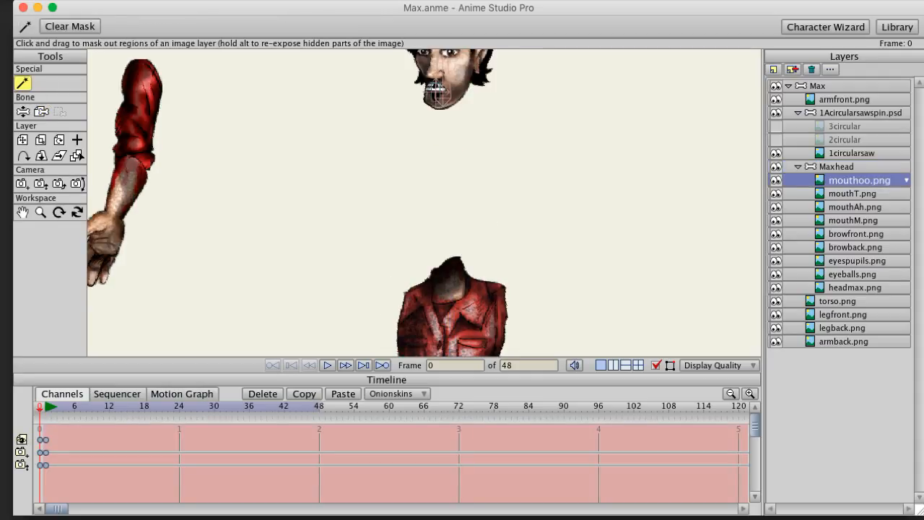
pyautogui.click(855, 288)
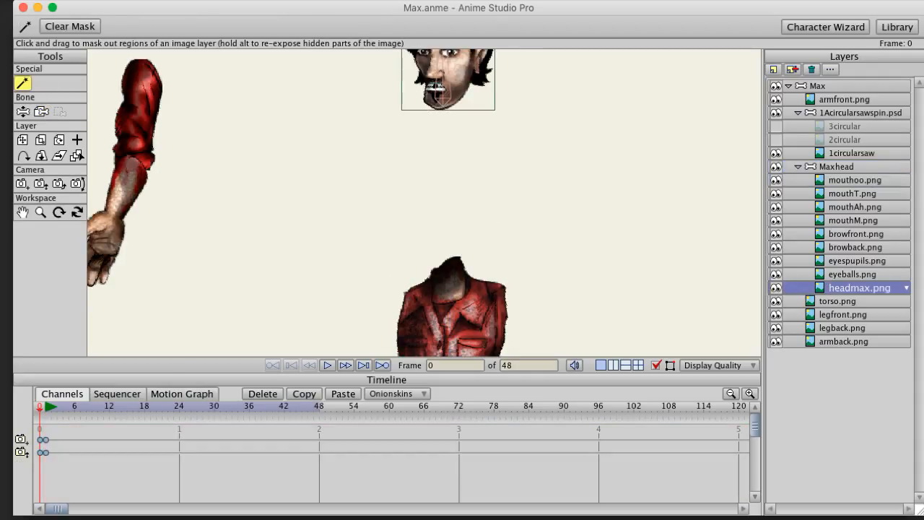
pyautogui.press('Right')
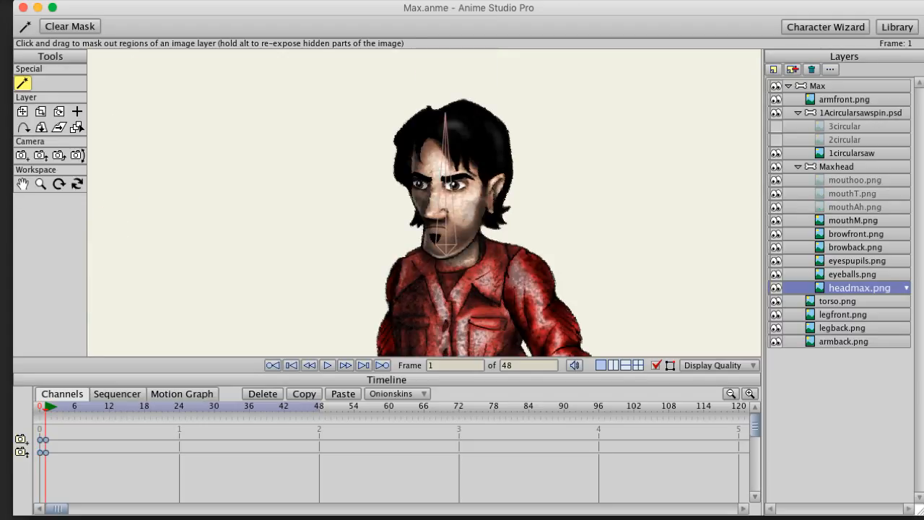
pyautogui.click(852, 166)
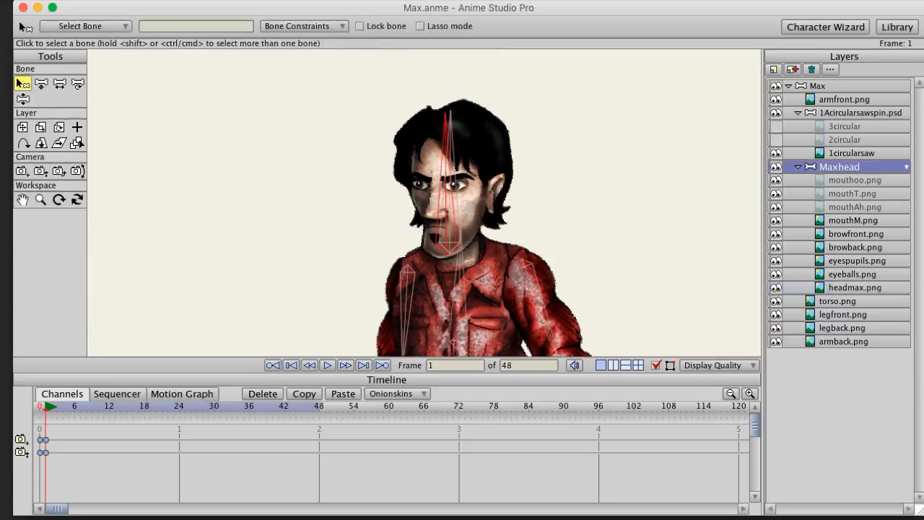
pyautogui.click(797, 166)
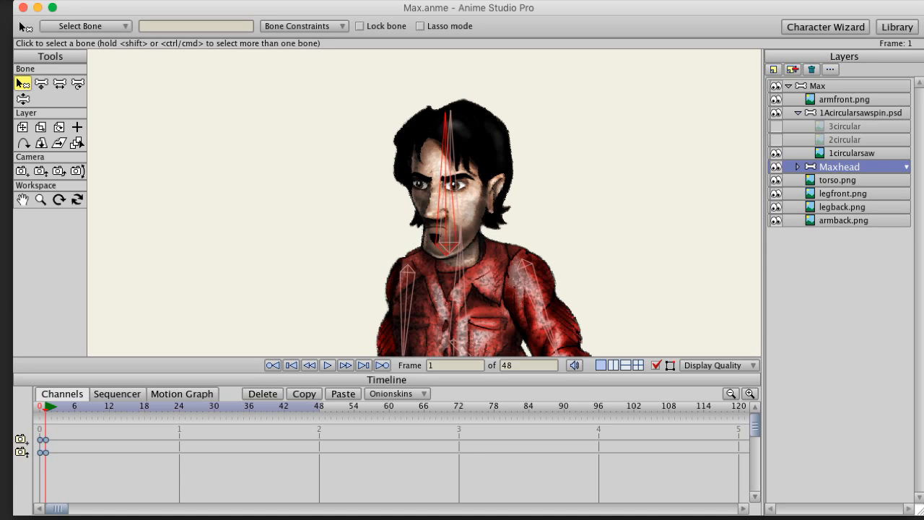
pyautogui.press('z')
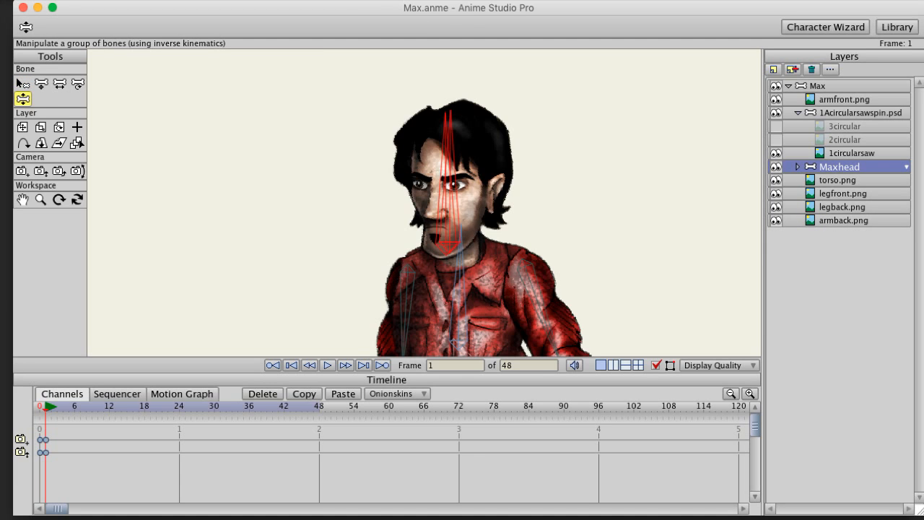
pyautogui.moveTo(445, 112)
pyautogui.mouseDown()
pyautogui.moveTo(382, 130)
pyautogui.moveTo(442, 109)
pyautogui.moveTo(552, 192)
pyautogui.moveTo(432, 113)
pyautogui.moveTo(443, 113)
pyautogui.mouseUp()
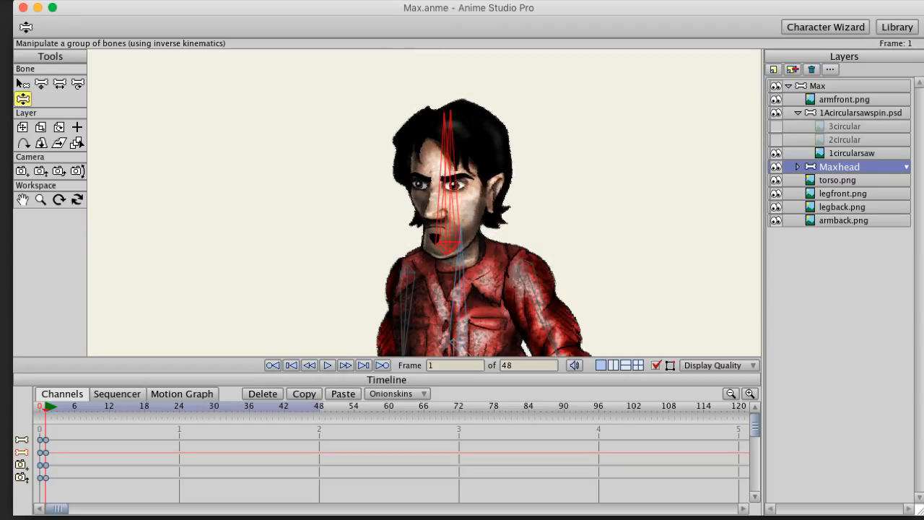
# Step: Try flipping the Maxhead layer horizontally at frame 1, and switch the flip off again
pyautogui.doubleClick(839, 167)
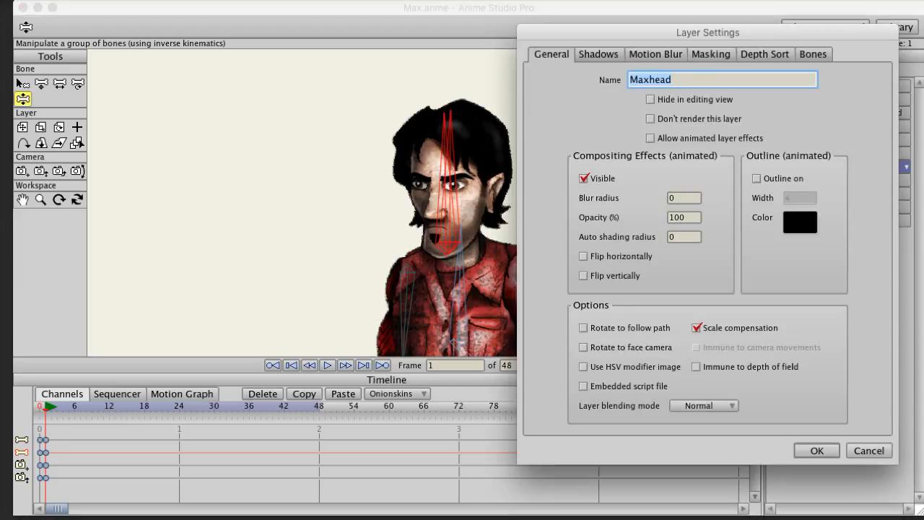
pyautogui.click(583, 257)
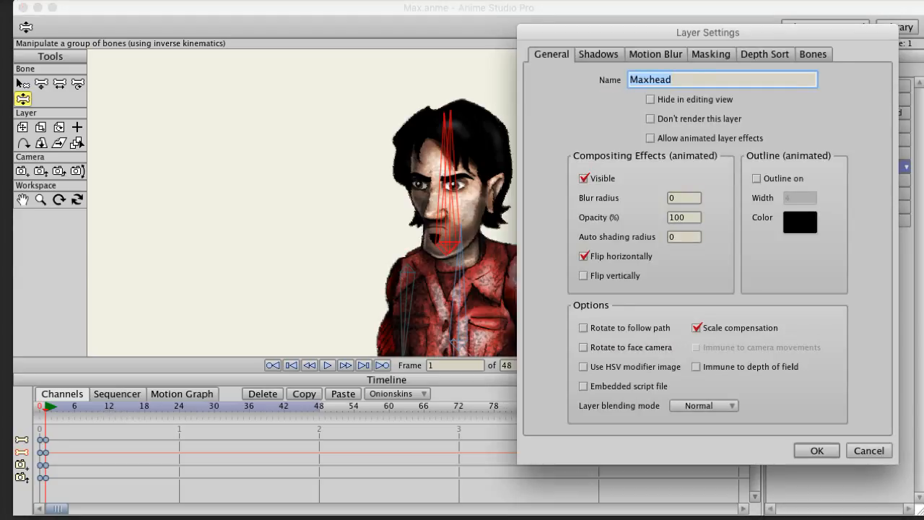
pyautogui.press('Return')
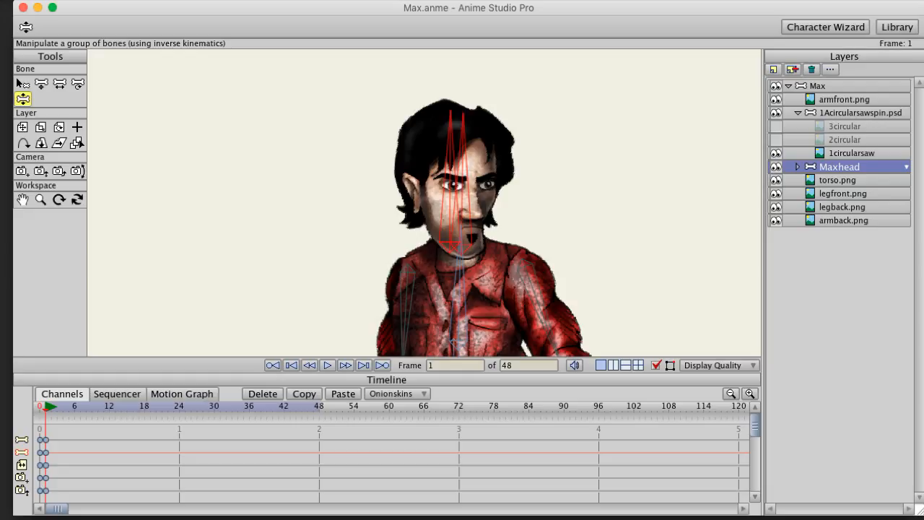
pyautogui.doubleClick(840, 167)
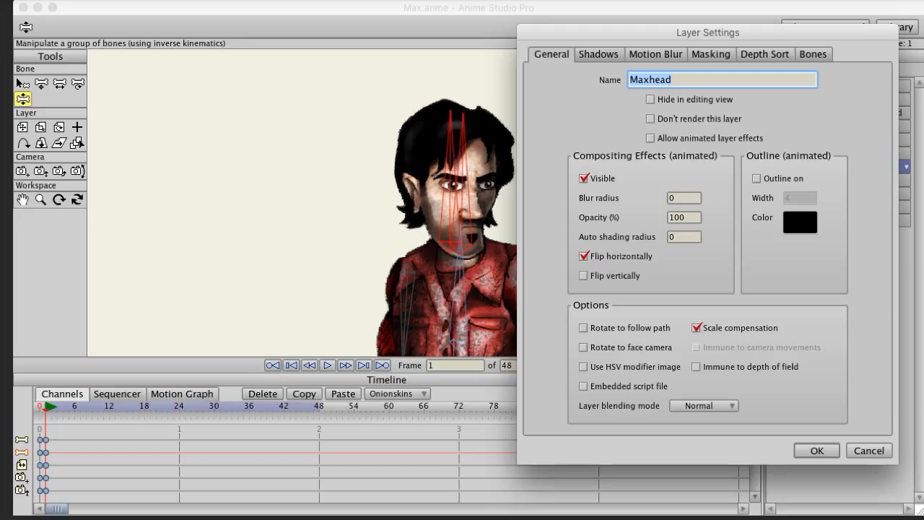
pyautogui.click(583, 256)
pyautogui.press('Return')
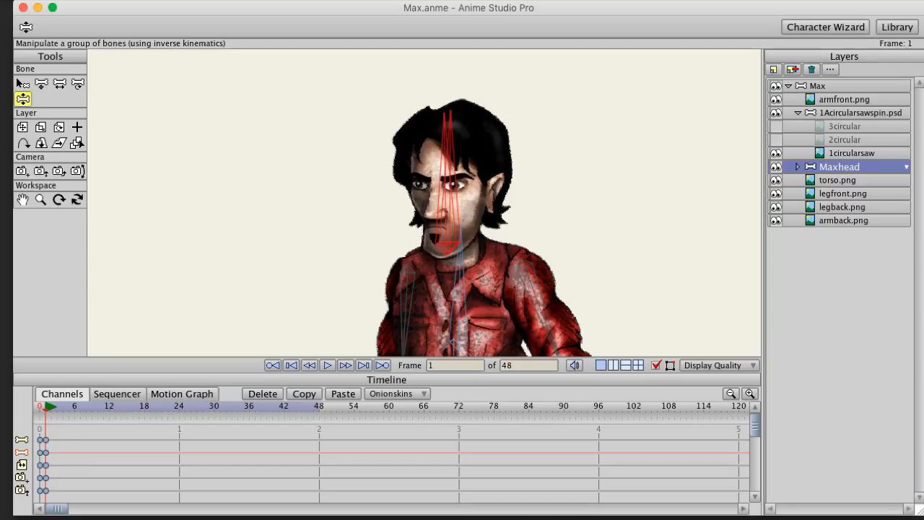
# Step: Tilt the upper torso bone of the Max layer very slightly with Manipulate Bones
pyautogui.click(818, 86)
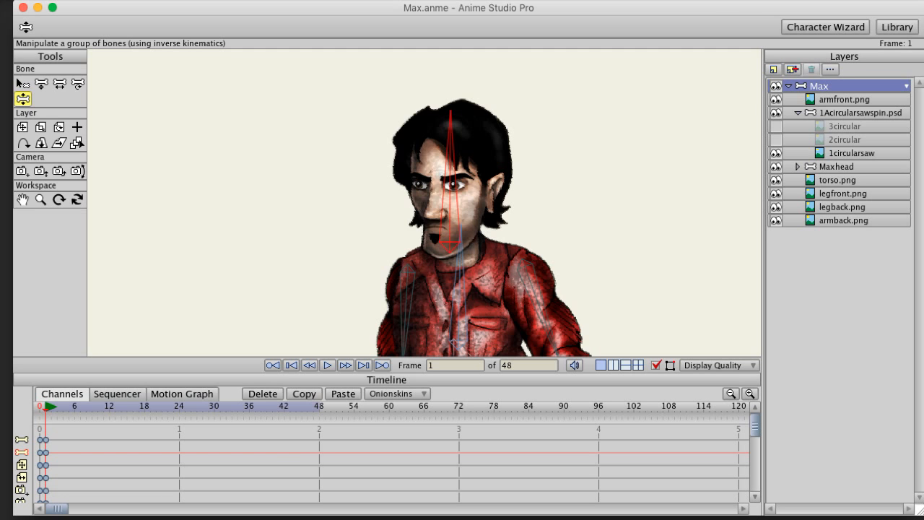
pyautogui.moveTo(459, 242)
pyautogui.mouseDown()
pyautogui.moveTo(511, 246)
pyautogui.moveTo(574, 312)
pyautogui.moveTo(478, 228)
pyautogui.moveTo(336, 305)
pyautogui.moveTo(508, 235)
pyautogui.moveTo(579, 331)
pyautogui.moveTo(574, 303)
pyautogui.moveTo(498, 235)
pyautogui.moveTo(336, 307)
pyautogui.moveTo(570, 307)
pyautogui.moveTo(552, 264)
pyautogui.moveTo(404, 249)
pyautogui.moveTo(505, 232)
pyautogui.moveTo(442, 225)
pyautogui.moveTo(488, 230)
pyautogui.moveTo(463, 225)
pyautogui.mouseUp()
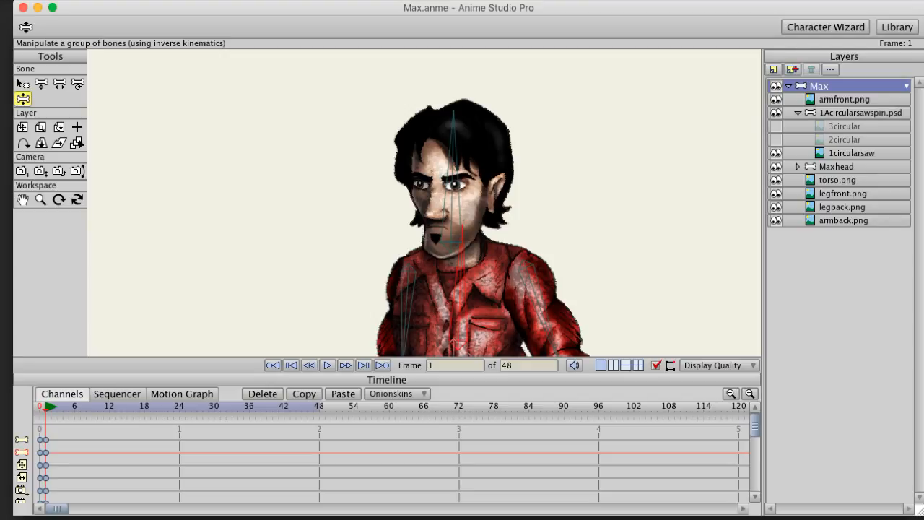
# Step: Move the layers headmax.png through mouthoo.png out of Maxhead directly into the Max layer, and delete the Maxhead layer
pyautogui.click(839, 166)
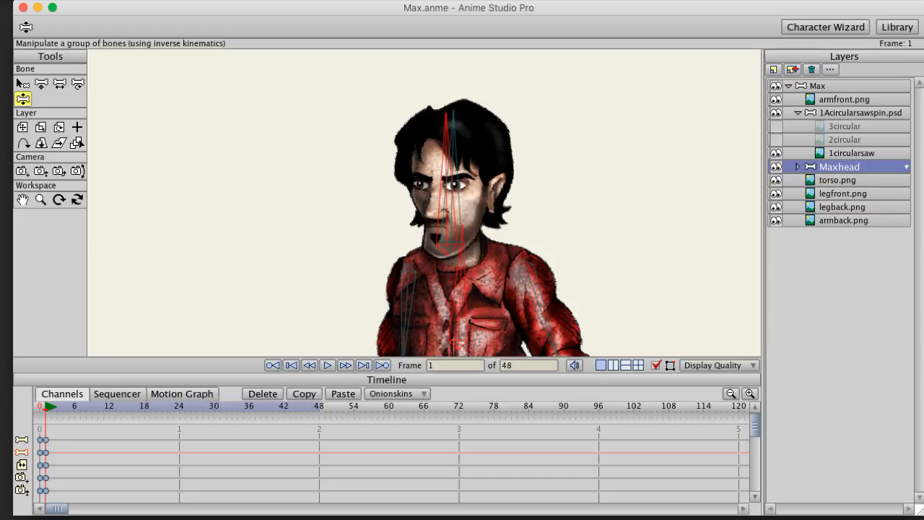
pyautogui.click(797, 167)
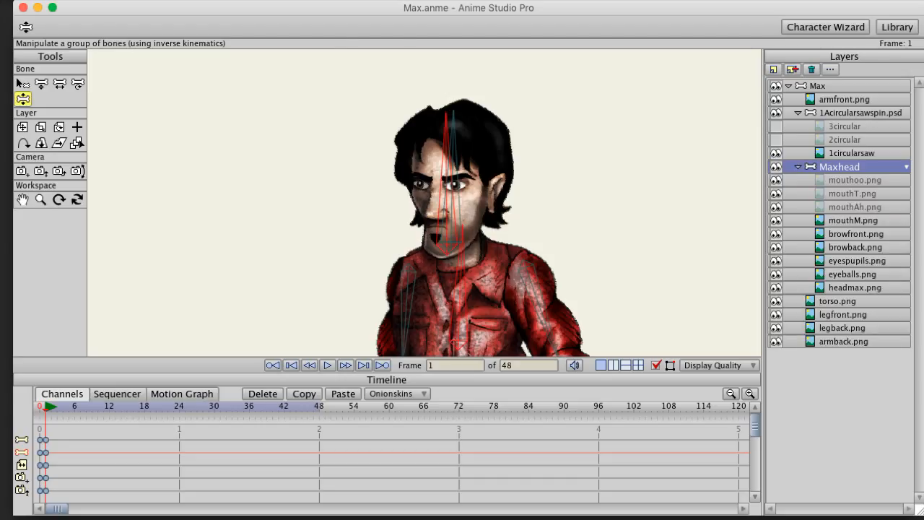
pyautogui.click(855, 288)
pyautogui.keyDown('shift'); pyautogui.click(854, 180); pyautogui.keyUp('shift')
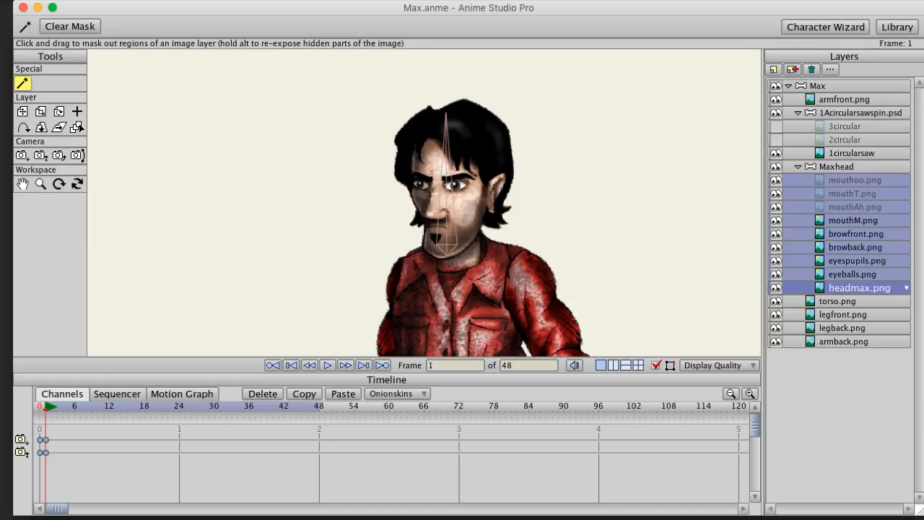
pyautogui.moveTo(858, 287); pyautogui.dragTo(859, 293)
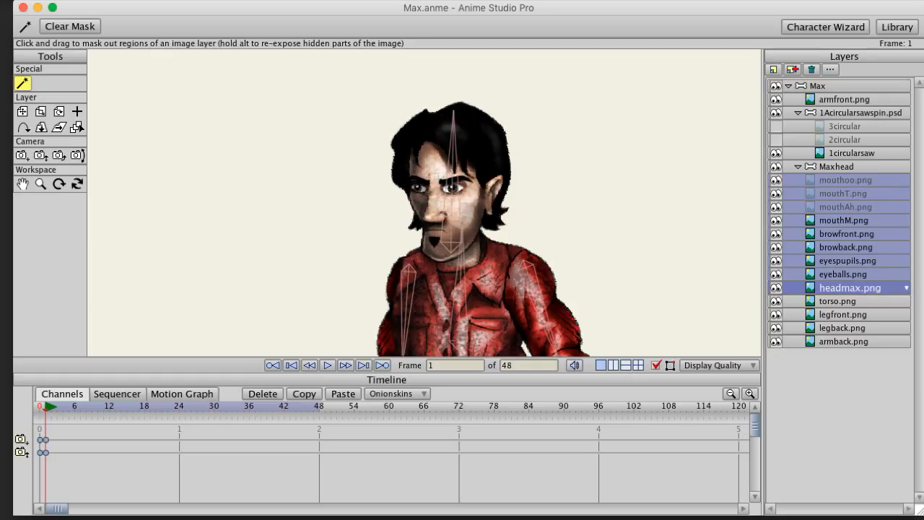
pyautogui.click(839, 166)
pyautogui.click(811, 69)
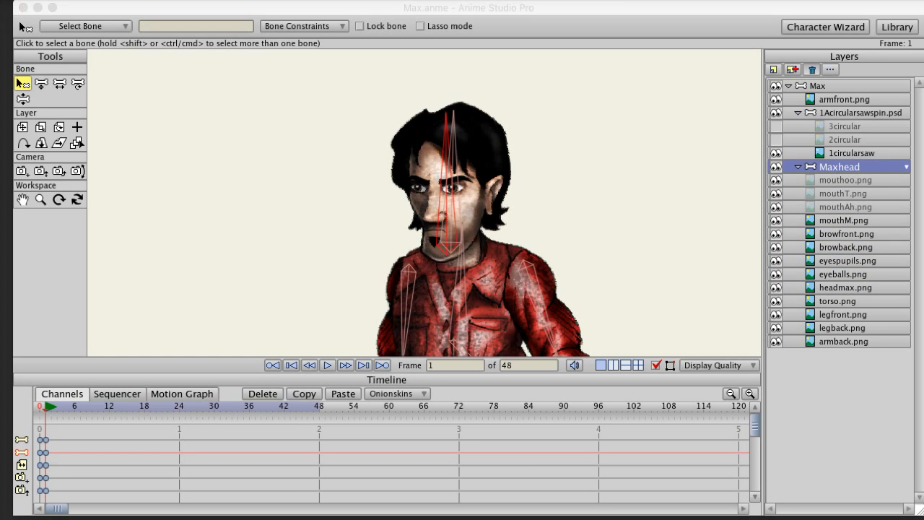
pyautogui.press('Escape')
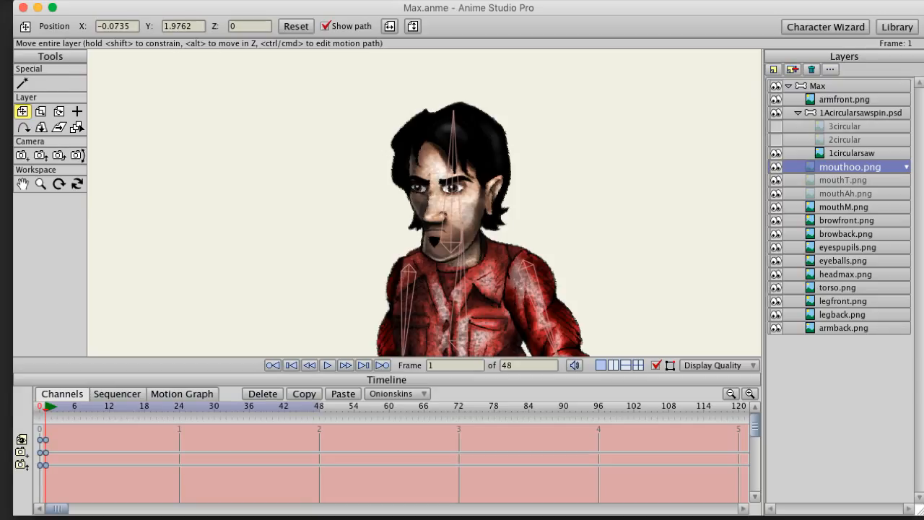
# Step: Collapse the 1Acircularsawspin.psd group and nudge the Max layer's upper torso bone with Manipulate Bones
pyautogui.click(849, 86)
pyautogui.click(797, 112)
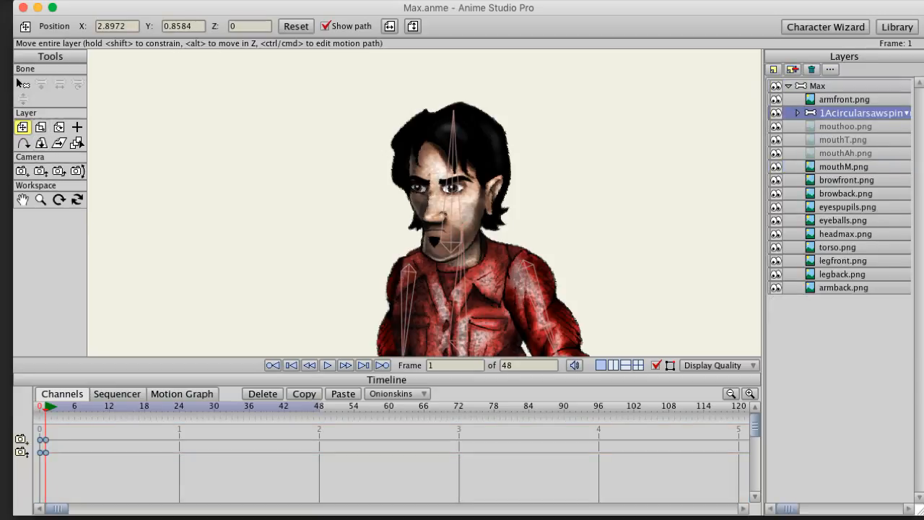
pyautogui.click(849, 85)
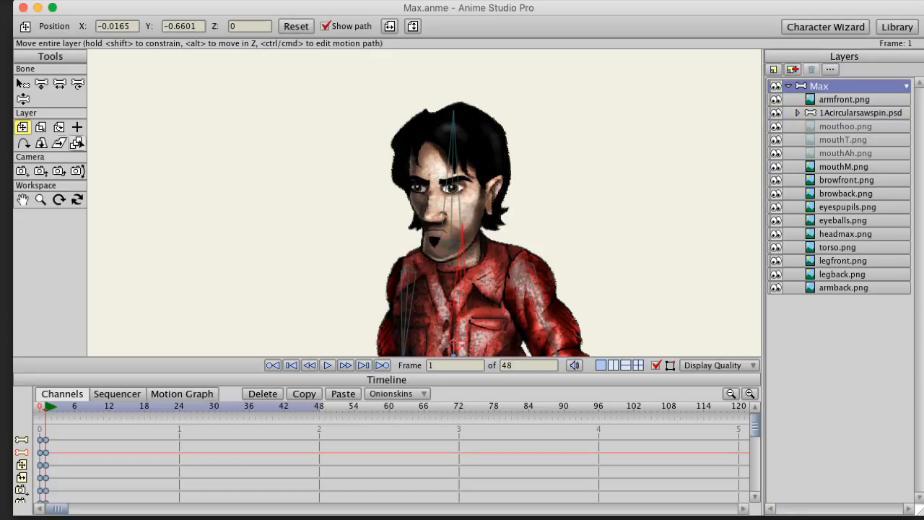
pyautogui.click(22, 99)
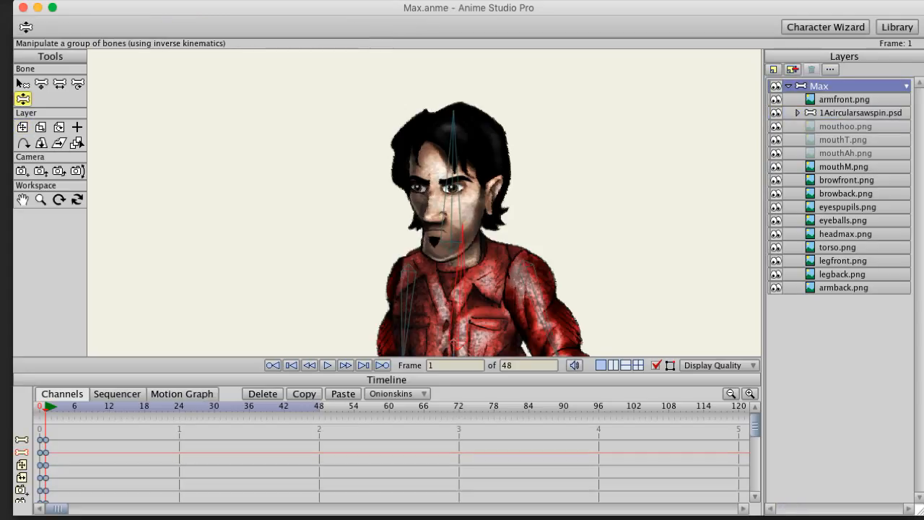
pyautogui.moveTo(462, 224)
pyautogui.mouseDown()
pyautogui.moveTo(421, 229)
pyautogui.moveTo(446, 224)
pyautogui.moveTo(544, 261)
pyautogui.moveTo(423, 229)
pyautogui.moveTo(462, 224)
pyautogui.mouseUp()
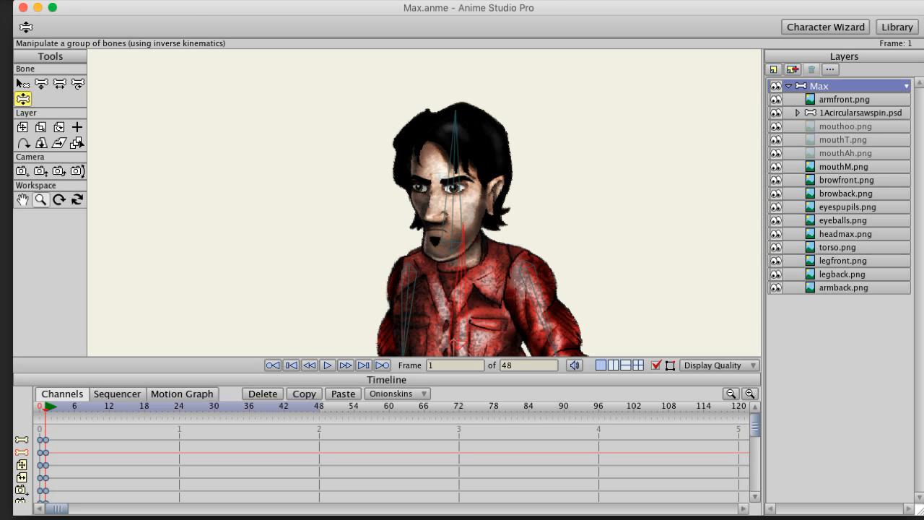
# Step: Bring Max's full figure into view inside the project frame
pyautogui.click(40, 199)
pyautogui.moveTo(455, 242); pyautogui.dragTo(429, 295)
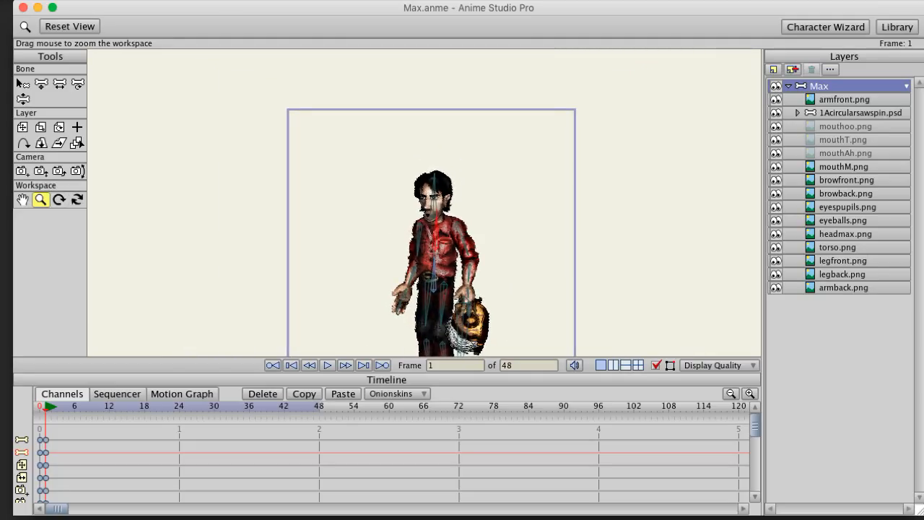
pyautogui.click(23, 199)
pyautogui.moveTo(433, 288); pyautogui.dragTo(450, 232)
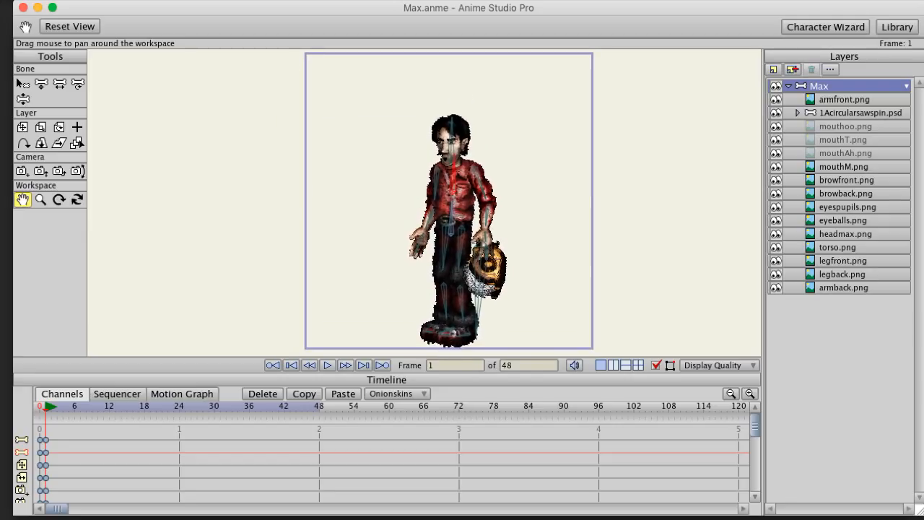
pyautogui.click(23, 99)
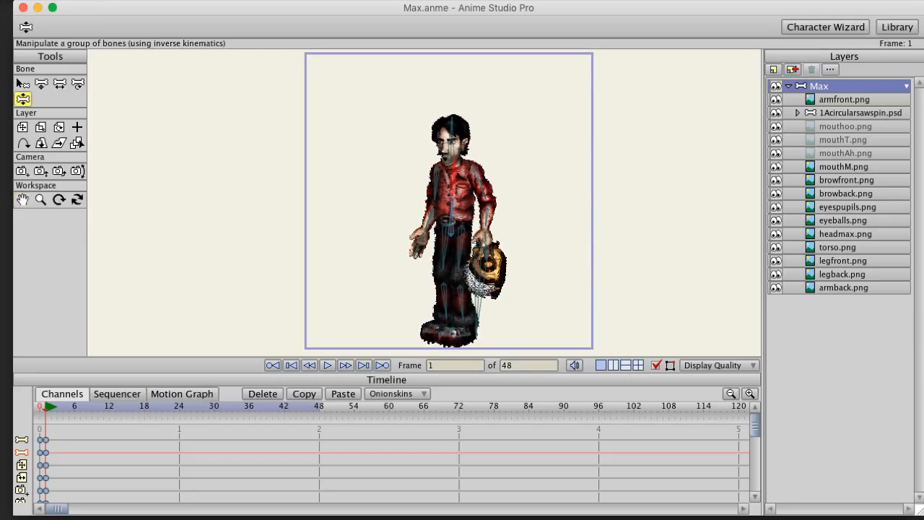
pyautogui.click(137, 2)
pyautogui.click(153, 97)
# Step: Try placing the 1Acircularsawspin.psd group above armfront.png, and return it to its place below that layer
pyautogui.click(859, 113)
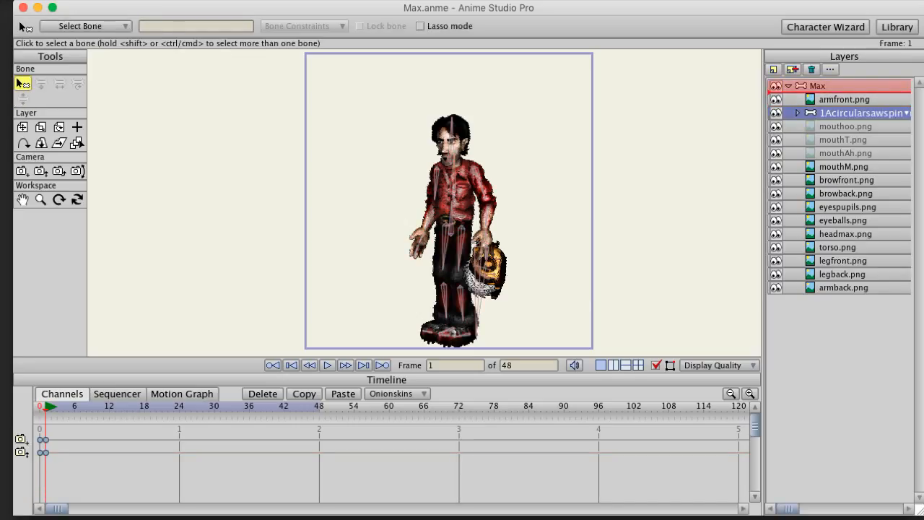
pyautogui.moveTo(858, 112); pyautogui.dragTo(859, 92)
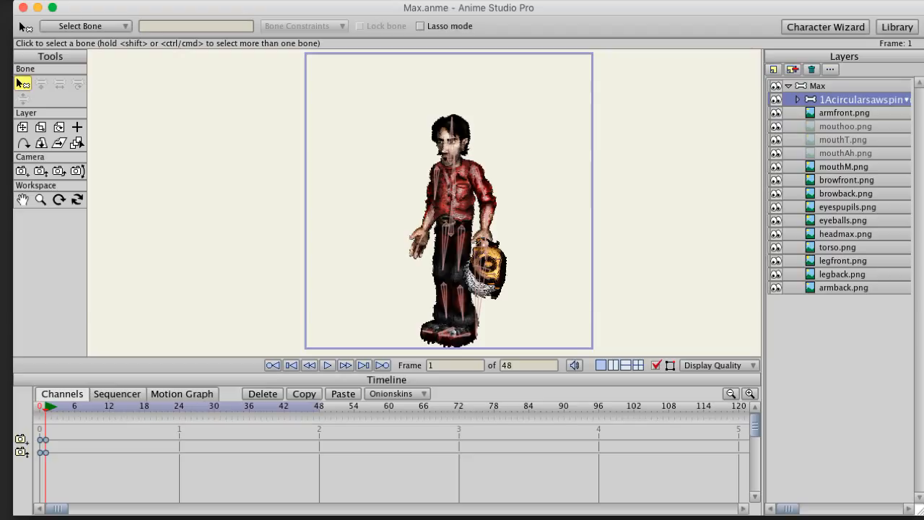
pyautogui.click(171, 0)
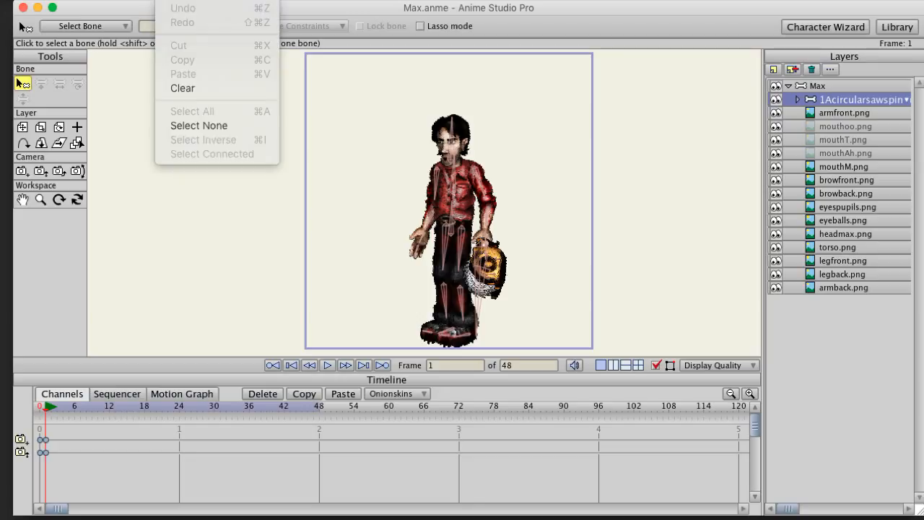
pyautogui.press('Escape')
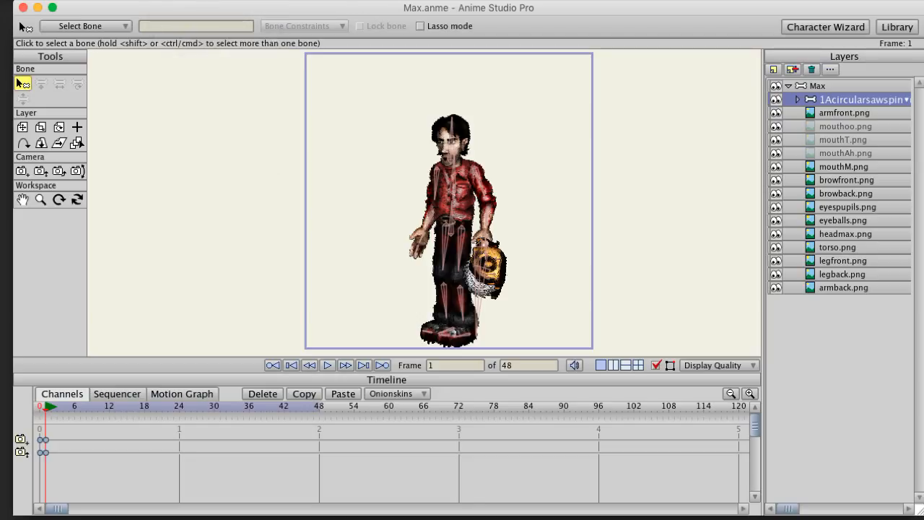
pyautogui.moveTo(859, 99); pyautogui.dragTo(859, 119)
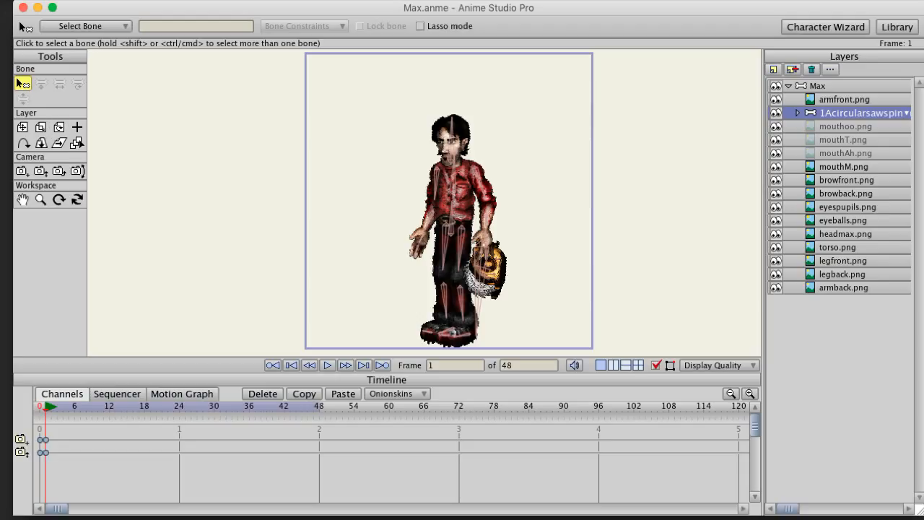
# Step: Rotate the upper torso bone of the Max layer to an angle of about 0.86 with Rotate Bone
pyautogui.click(851, 86)
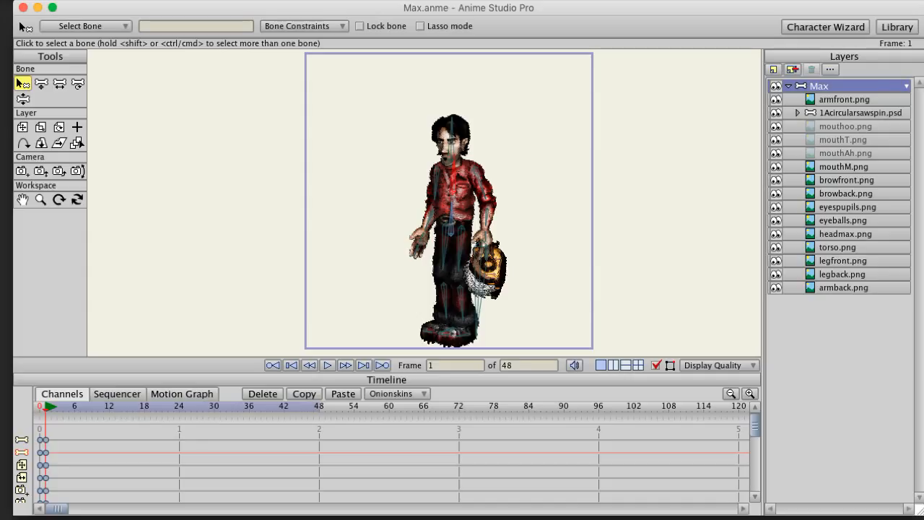
pyautogui.press('z')
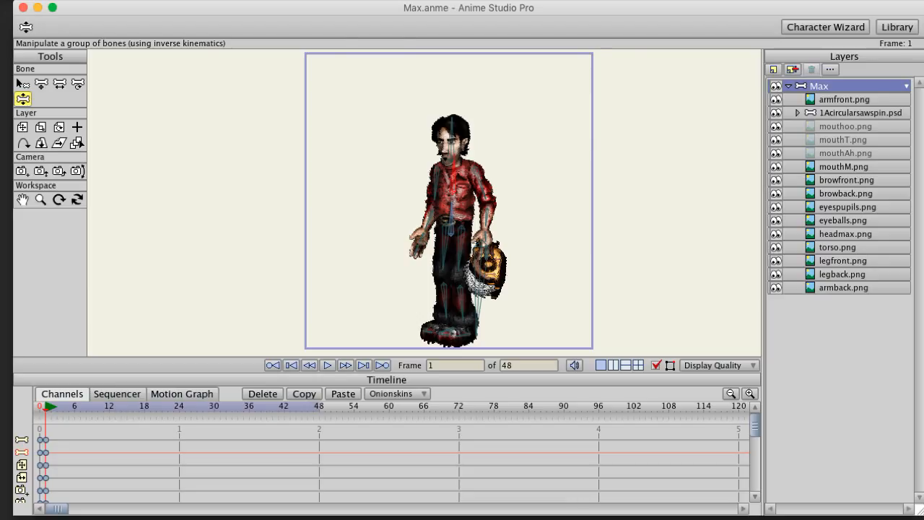
pyautogui.click(849, 99)
pyautogui.click(844, 86)
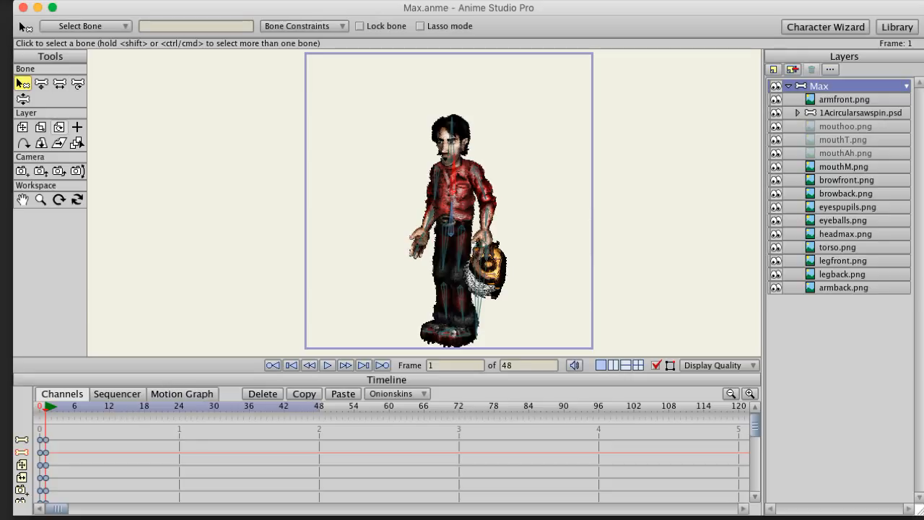
pyautogui.press('r')
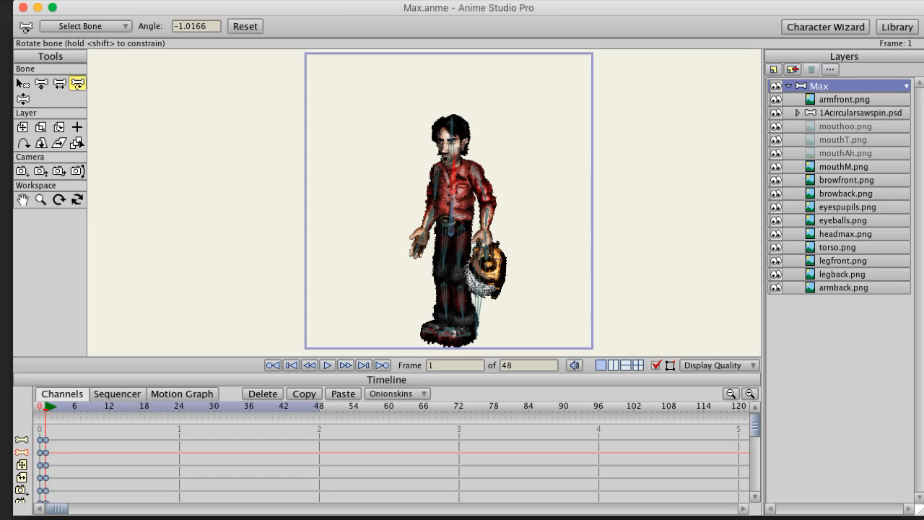
pyautogui.moveTo(454, 163)
pyautogui.mouseDown()
pyautogui.moveTo(432, 168)
pyautogui.moveTo(452, 163)
pyautogui.mouseUp()
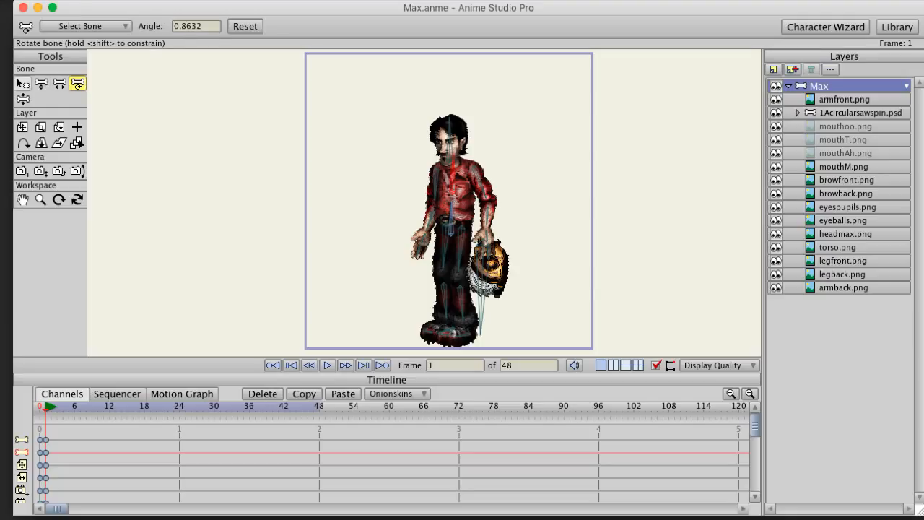
# Step: Try rotating the waist bone of the Max layer with Manipulate Bones, and undo the rotation
pyautogui.click(23, 99)
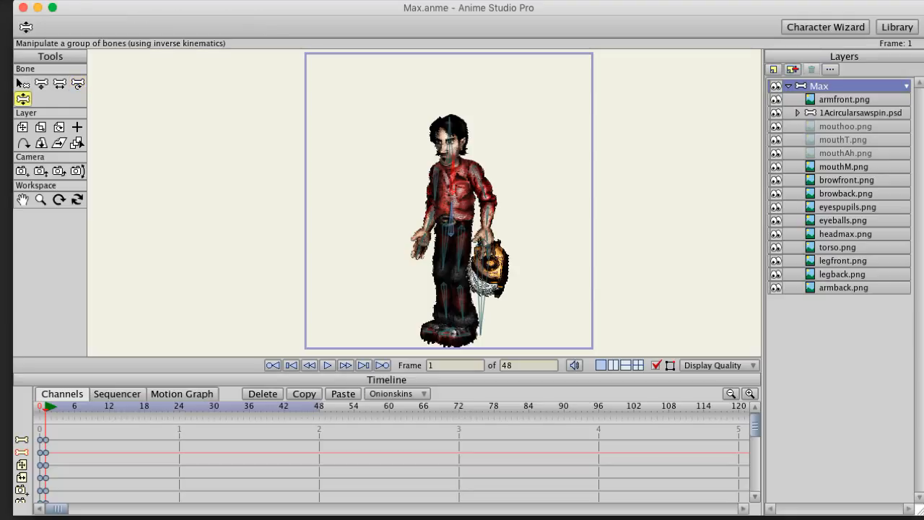
pyautogui.moveTo(451, 215)
pyautogui.mouseDown()
pyautogui.moveTo(462, 218)
pyautogui.moveTo(448, 214)
pyautogui.mouseUp()
pyautogui.click(169, 1)
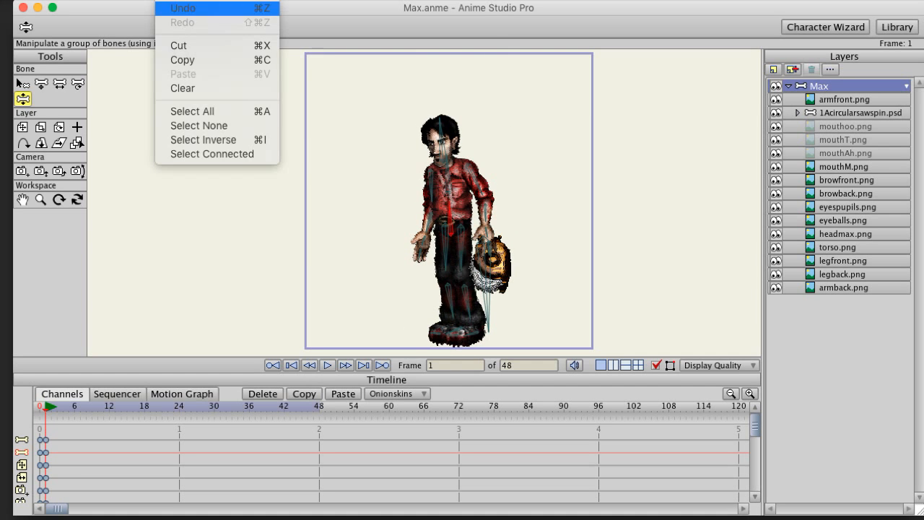
pyautogui.click(181, 8)
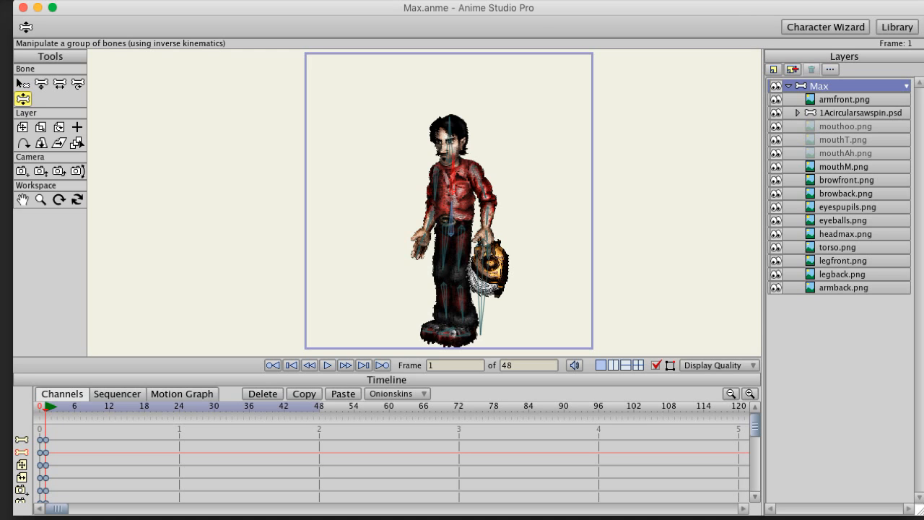
# Step: Tilt Max's upper torso bone slightly toward the saw side, and undo a trial rotation of the waist bone
pyautogui.moveTo(451, 158)
pyautogui.mouseDown()
pyautogui.moveTo(464, 155)
pyautogui.moveTo(423, 173)
pyautogui.moveTo(454, 159)
pyautogui.mouseUp()
pyautogui.moveTo(451, 220)
pyautogui.mouseDown()
pyautogui.moveTo(466, 215)
pyautogui.moveTo(437, 214)
pyautogui.mouseUp()
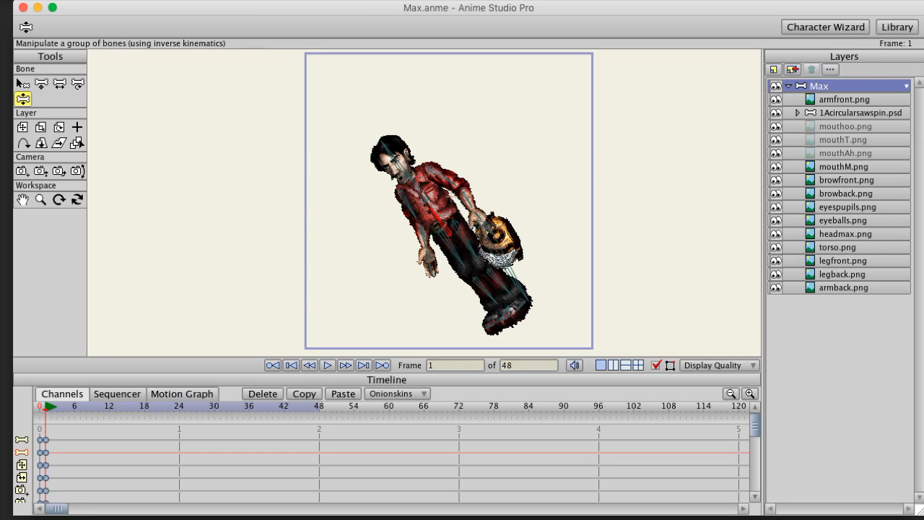
pyautogui.click(170, 0)
pyautogui.click(183, 8)
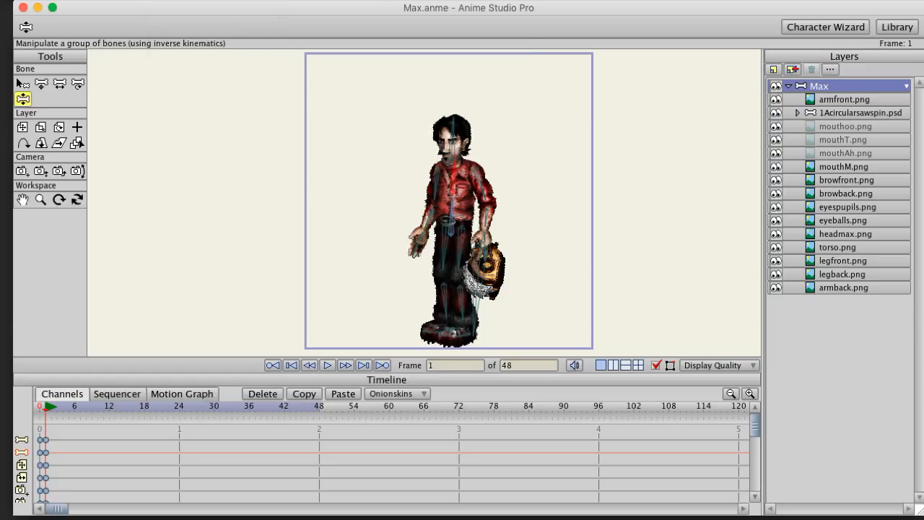
# Step: Open the Actions window, move it up beside Max on the canvas, and enlarge it
pyautogui.click(423, 1)
pyautogui.click(440, 64)
pyautogui.click(422, 1)
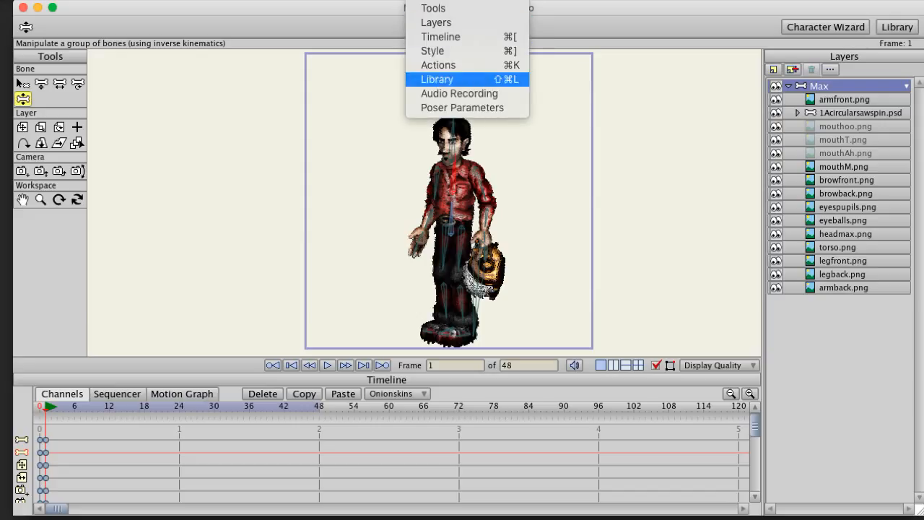
pyautogui.click(438, 65)
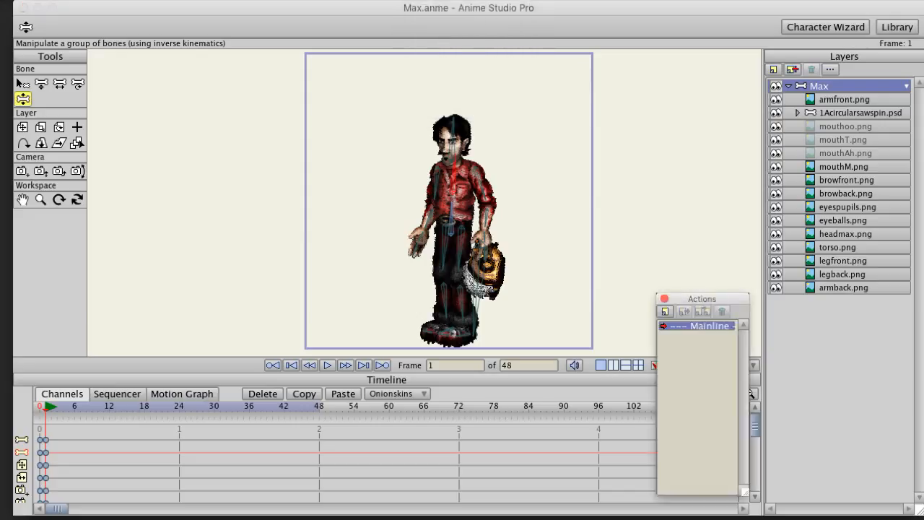
pyautogui.click(422, 1)
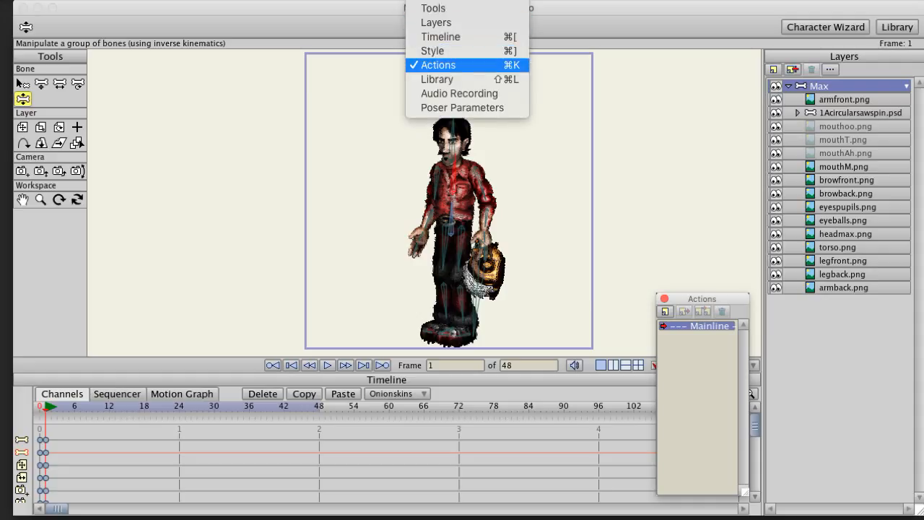
pyautogui.press('Escape')
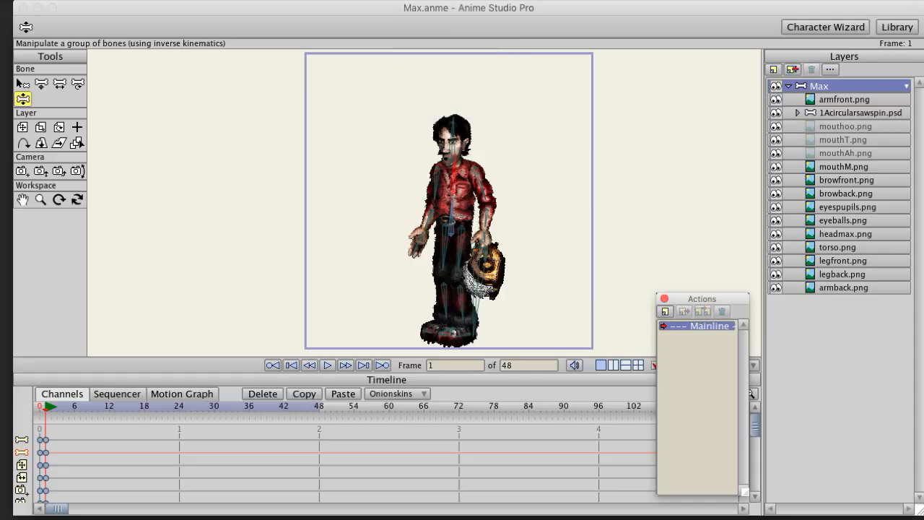
pyautogui.moveTo(702, 298); pyautogui.dragTo(574, 56)
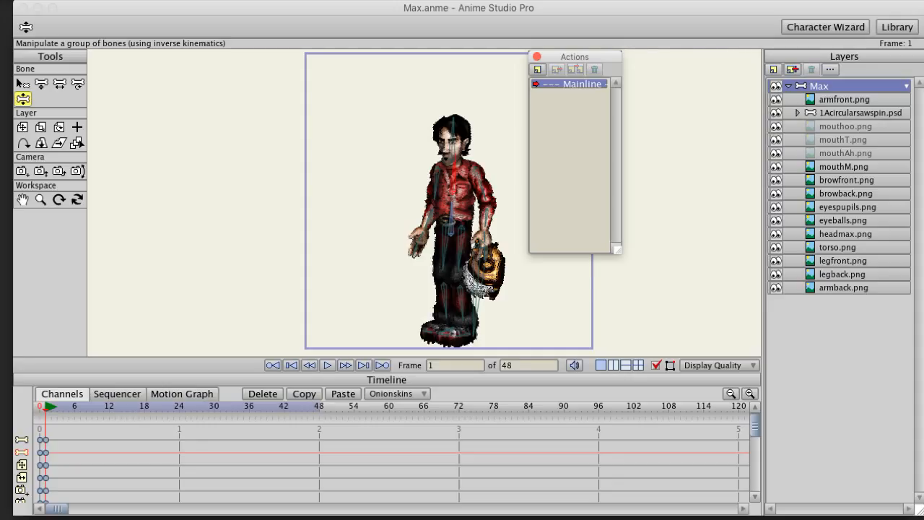
pyautogui.moveTo(617, 249); pyautogui.dragTo(748, 341)
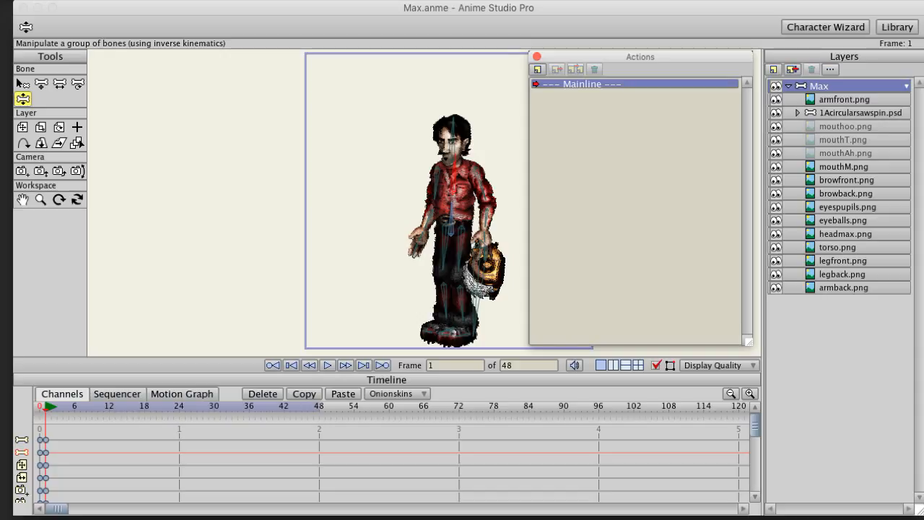
# Step: Create a new action named StandA for the Max layer
pyautogui.click(538, 70)
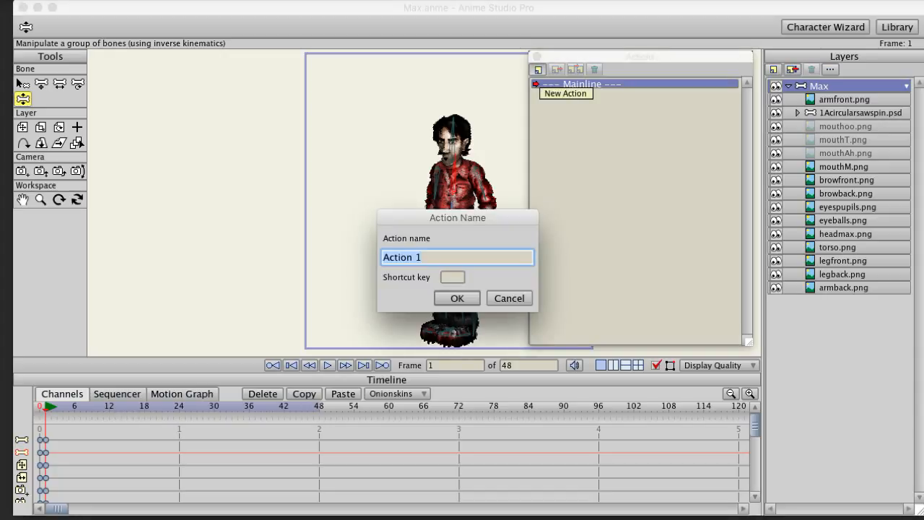
pyautogui.write('Stan')
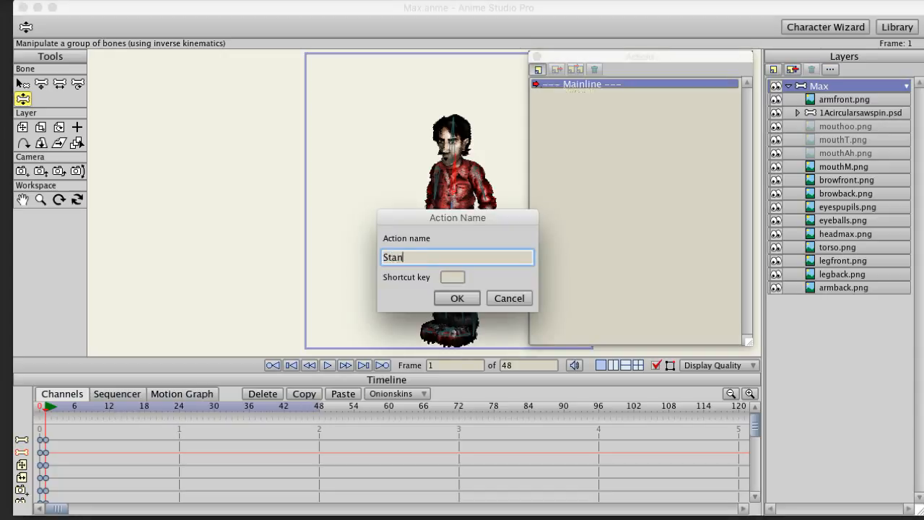
pyautogui.write('dA')
pyautogui.press('Return')
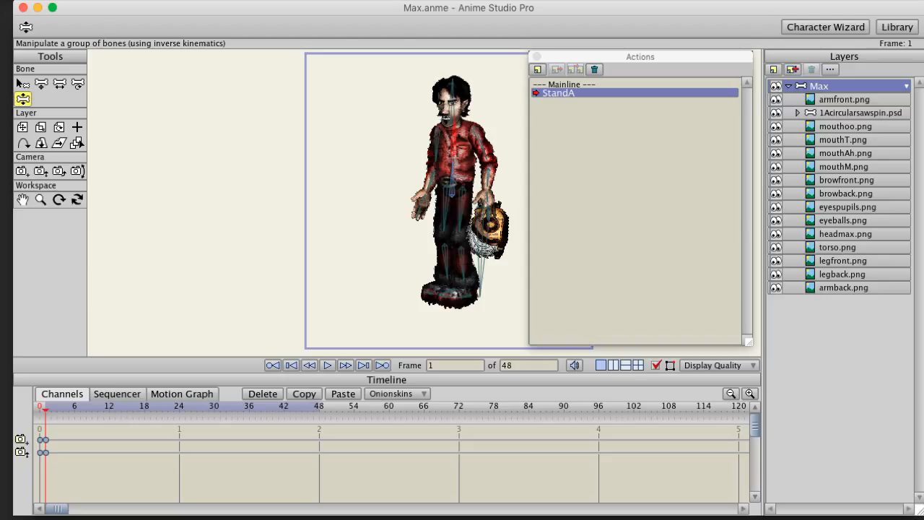
# Step: Track the camera to about X -0.0505, Y -0.0481 so Max stands lower in the frame, keeping the Max layer selected
pyautogui.click(845, 180)
pyautogui.click(844, 167)
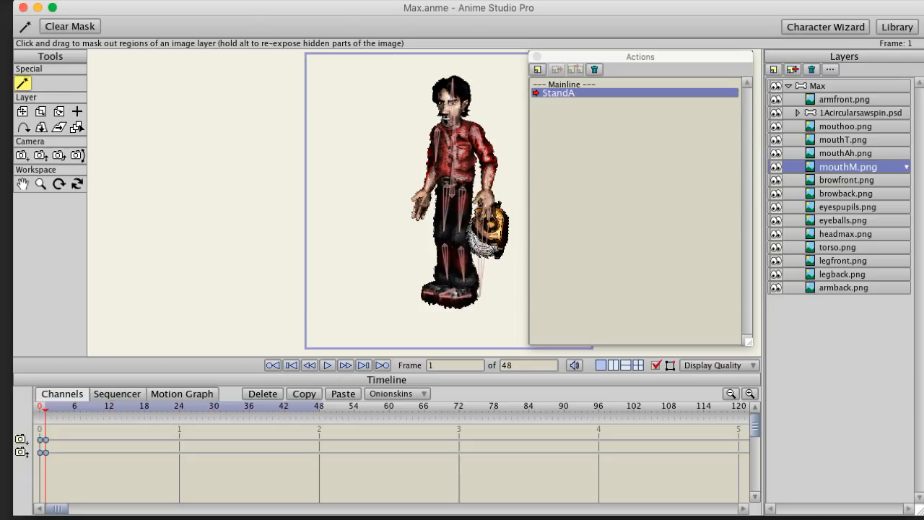
pyautogui.click(852, 86)
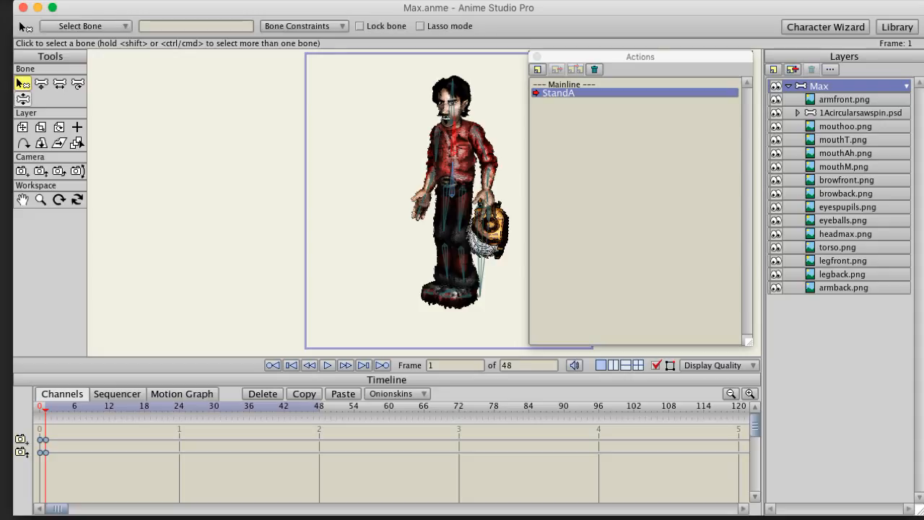
pyautogui.click(22, 99)
pyautogui.click(22, 127)
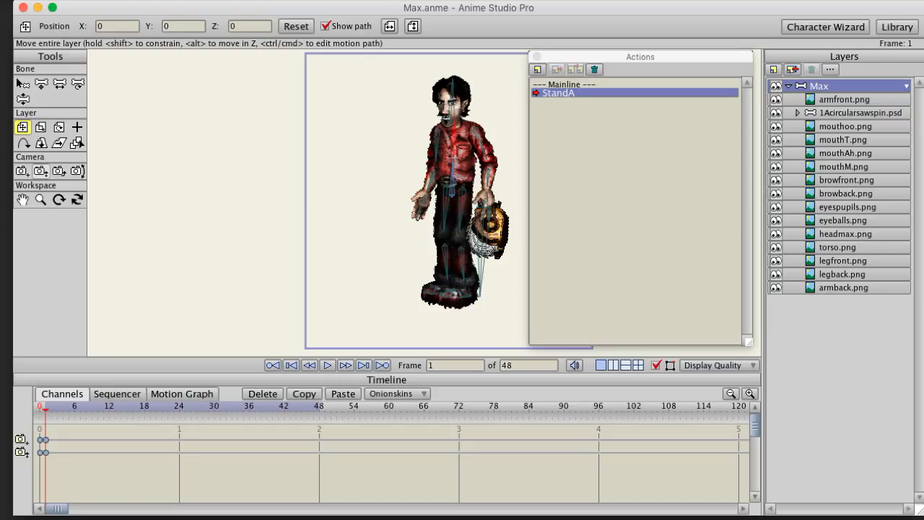
pyautogui.click(41, 171)
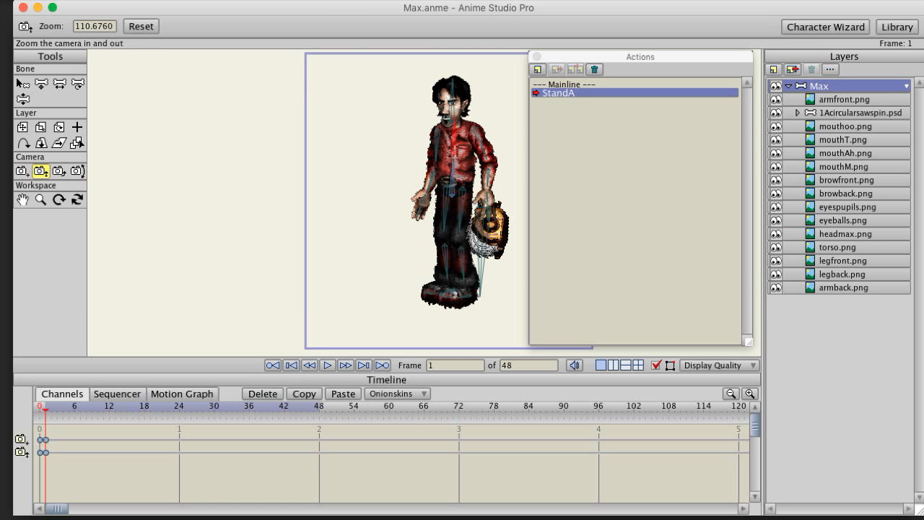
pyautogui.click(22, 171)
pyautogui.moveTo(453, 189); pyautogui.dragTo(455, 250)
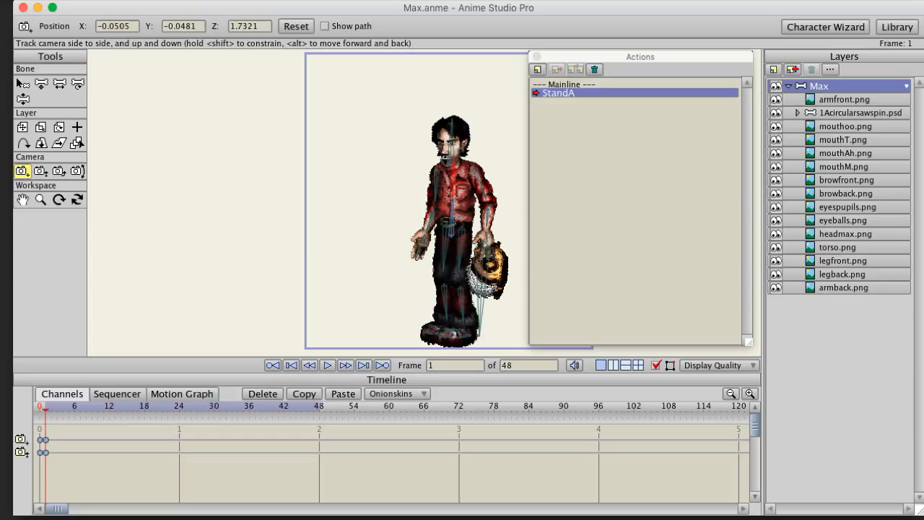
# Step: Try an animation length of 24 frames, and return it to 48 frames
pyautogui.doubleClick(503, 365)
pyautogui.write('24')
pyautogui.press('Return')
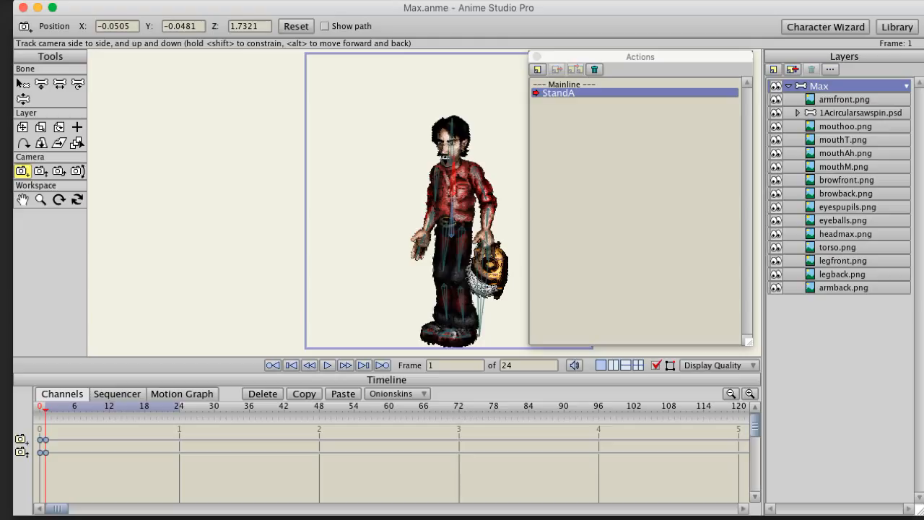
pyautogui.doubleClick(503, 365)
pyautogui.write('48')
pyautogui.press('Return')
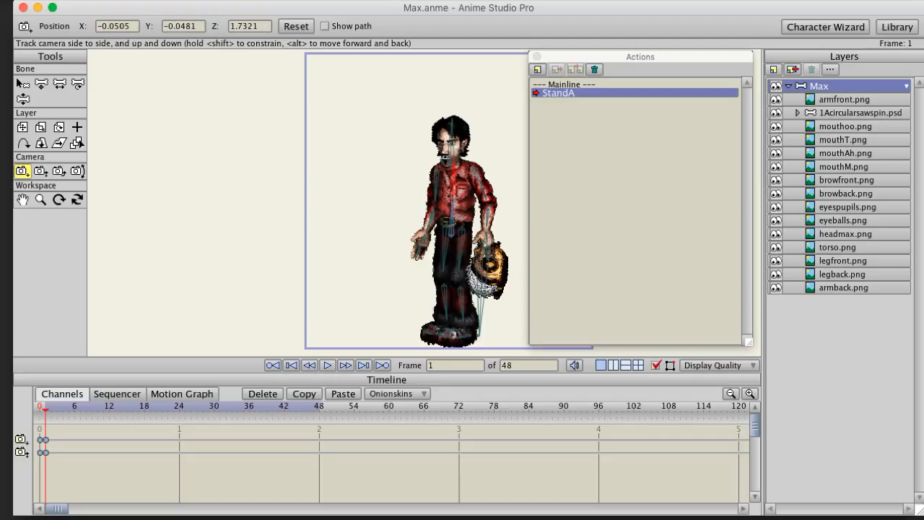
# Step: Try copying Max's frame 1 bone keys to frames 48 and 24 of StandA, and delete both copies
pyautogui.press('z')
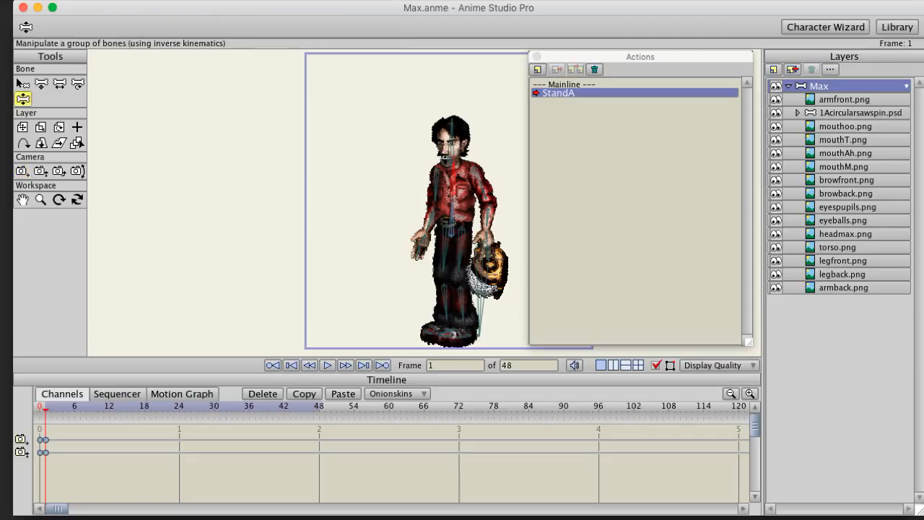
pyautogui.click(451, 223)
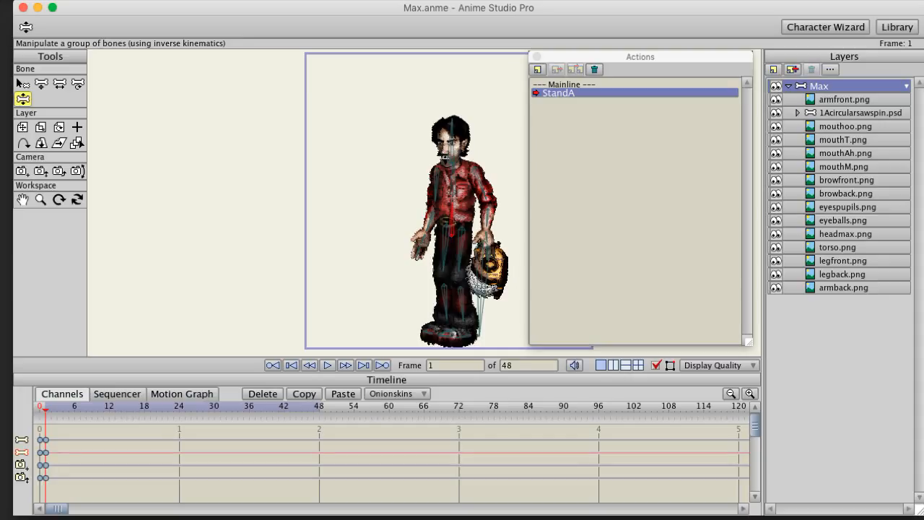
pyautogui.hotkey('shift', 'Right')
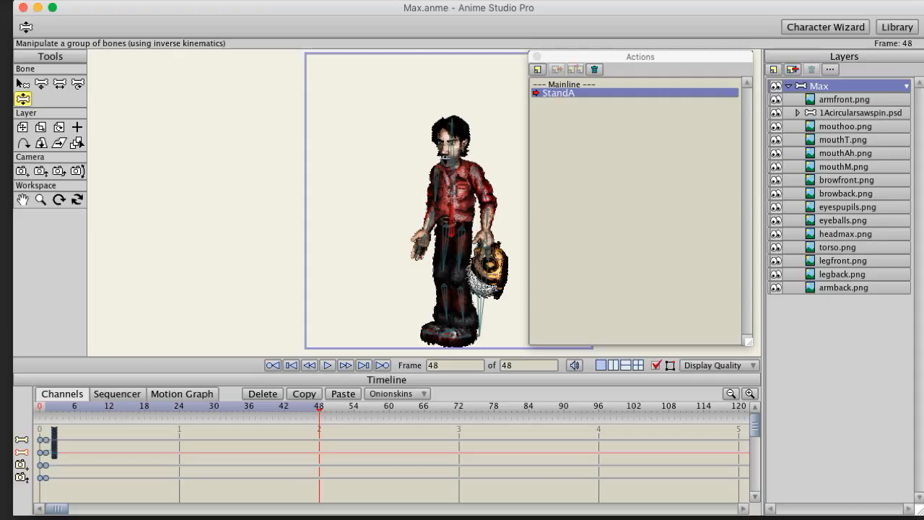
pyautogui.moveTo(47, 455); pyautogui.dragTo(43, 455)
pyautogui.click(339, 393)
pyautogui.click(179, 407)
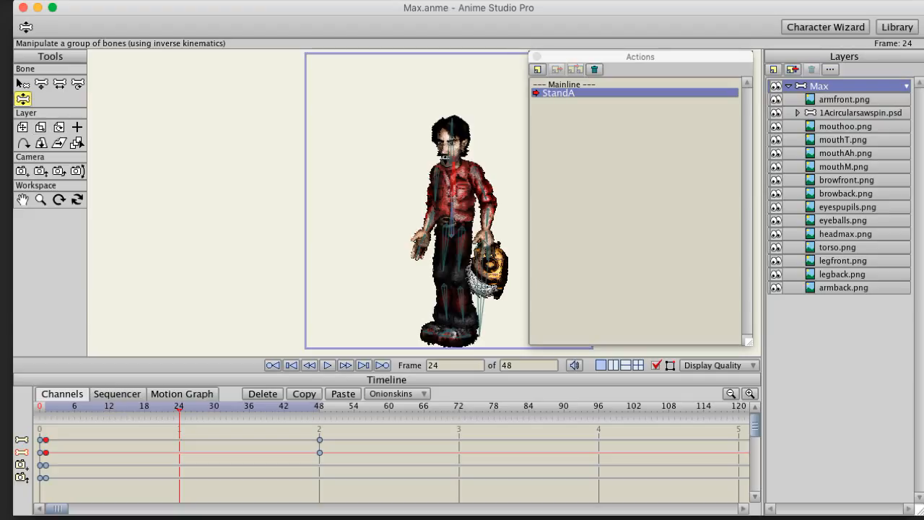
pyautogui.press('super+v')
pyautogui.moveTo(335, 430); pyautogui.dragTo(169, 469)
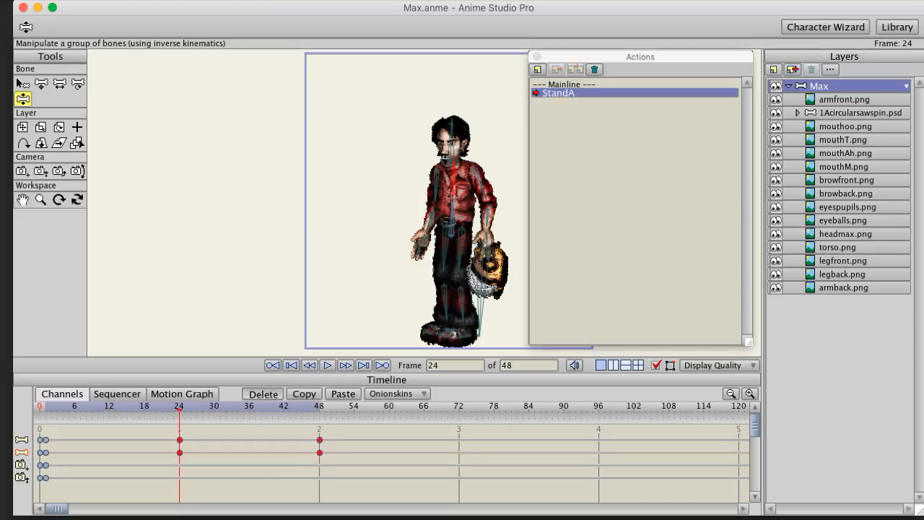
pyautogui.click(262, 394)
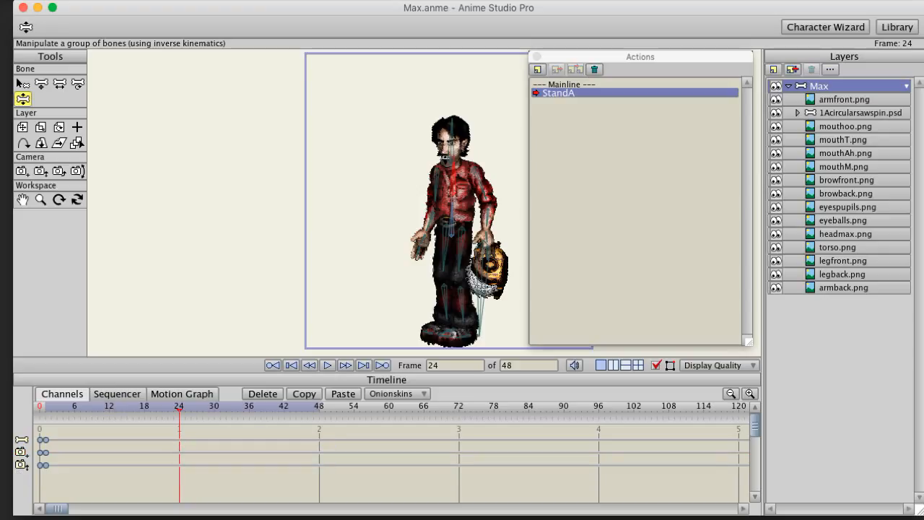
# Step: Spread Max's legs slightly apart on frame 1 of StandA with Manipulate Bones
pyautogui.hotkey('shift', 'Left')
pyautogui.moveTo(461, 257); pyautogui.dragTo(469, 256)
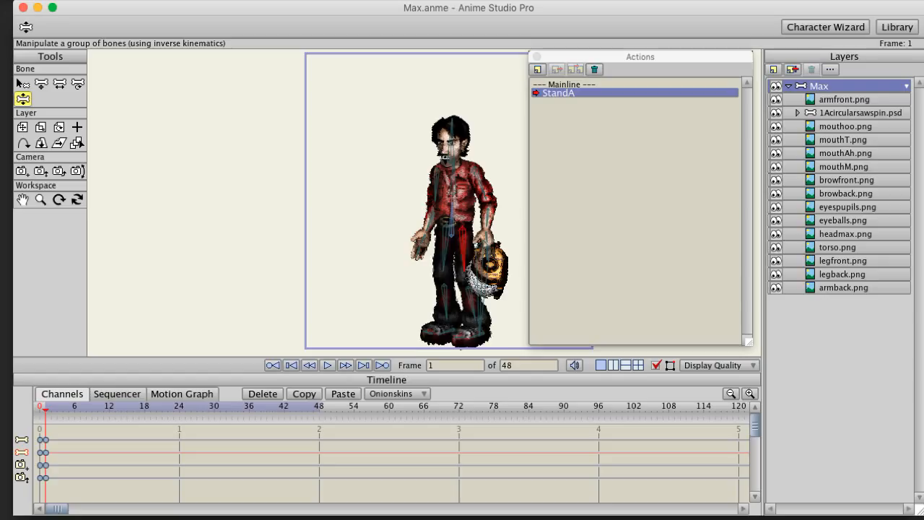
pyautogui.moveTo(447, 303)
pyautogui.mouseDown()
pyautogui.moveTo(428, 303)
pyautogui.moveTo(438, 303)
pyautogui.mouseUp()
pyautogui.moveTo(464, 253)
pyautogui.mouseDown()
pyautogui.moveTo(479, 248)
pyautogui.moveTo(464, 252)
pyautogui.mouseUp()
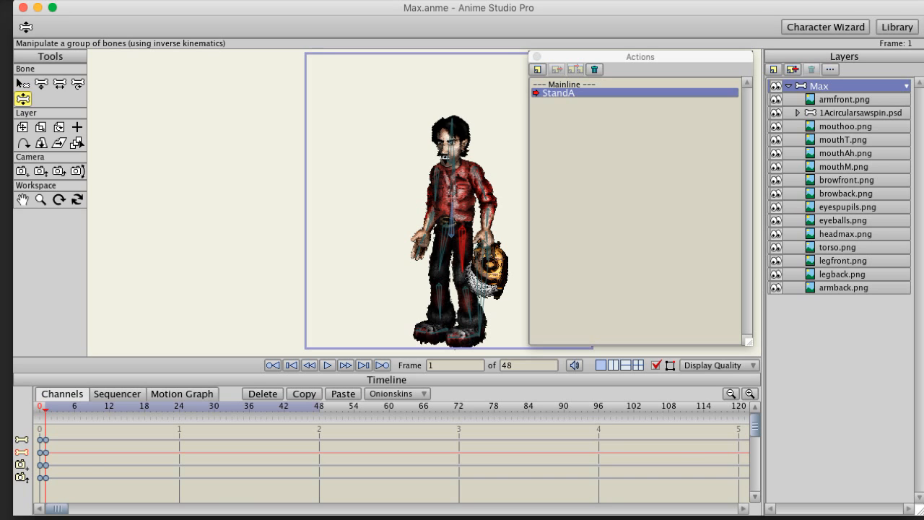
# Step: Adjust Max's torso, head, arms and hands slightly on frame 1 into a relaxed stance with the saw hanging at his side
pyautogui.moveTo(453, 177)
pyautogui.mouseDown()
pyautogui.moveTo(420, 184)
pyautogui.moveTo(453, 174)
pyautogui.mouseUp()
pyautogui.moveTo(458, 134); pyautogui.dragTo(455, 133)
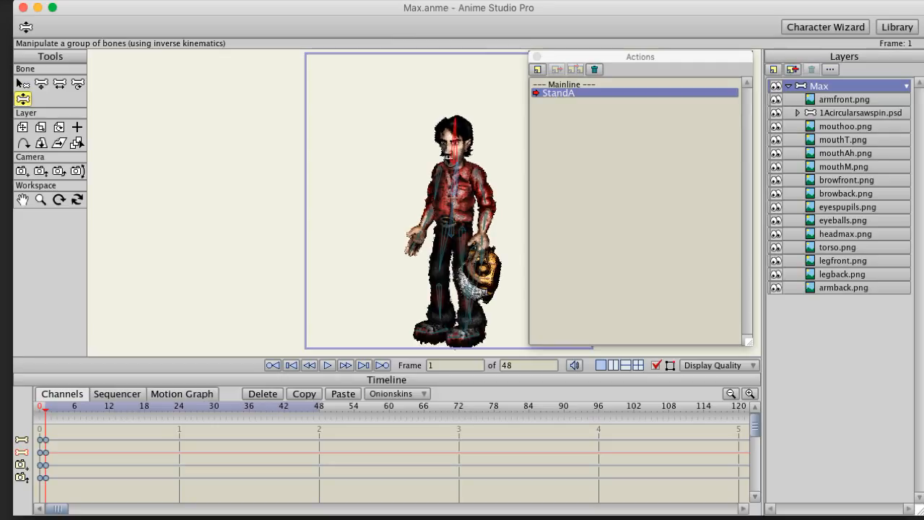
pyautogui.moveTo(435, 185); pyautogui.dragTo(439, 186)
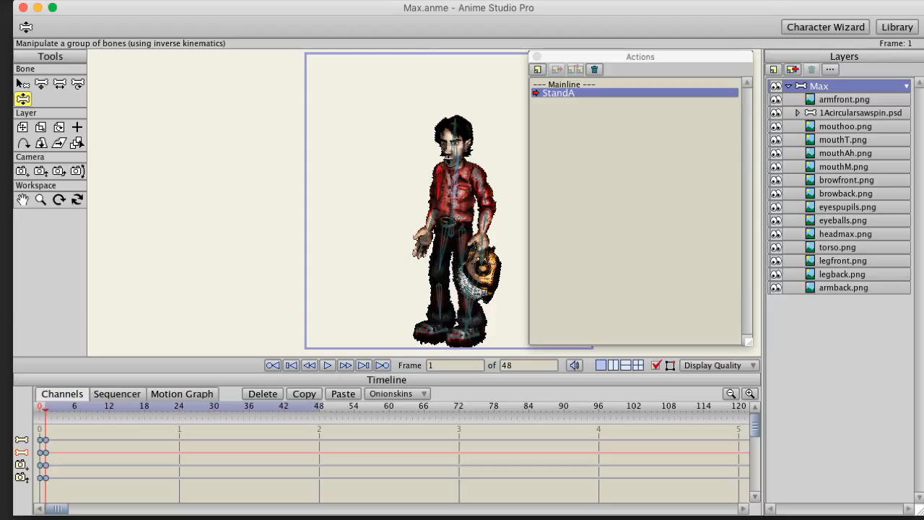
pyautogui.moveTo(423, 240); pyautogui.dragTo(423, 250)
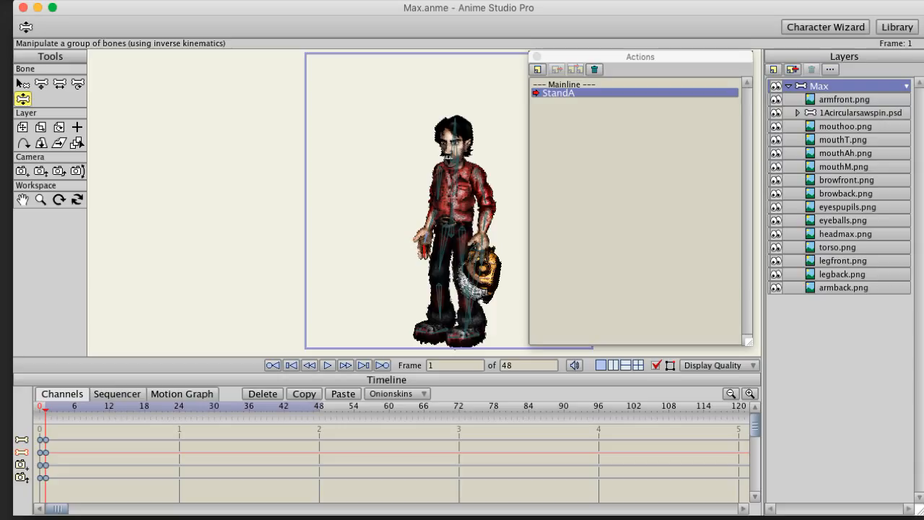
pyautogui.moveTo(485, 220)
pyautogui.mouseDown()
pyautogui.moveTo(476, 219)
pyautogui.moveTo(489, 219)
pyautogui.mouseUp()
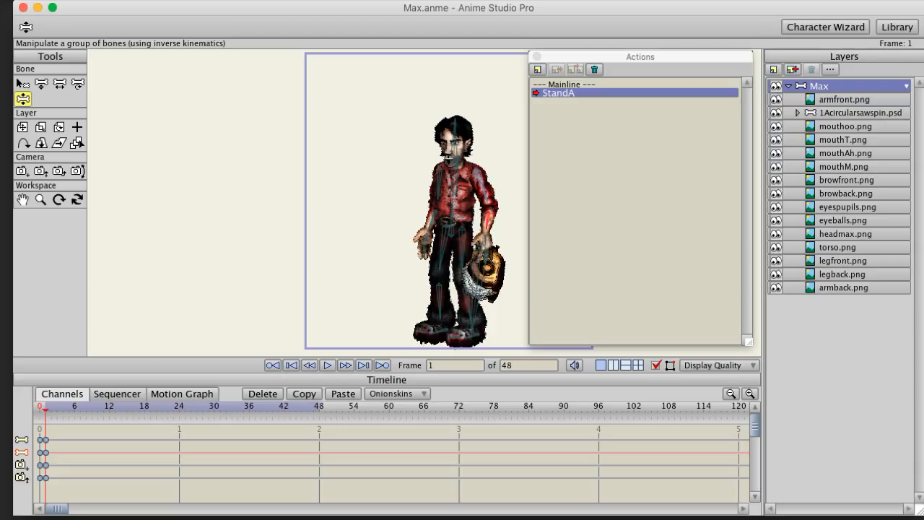
pyautogui.moveTo(484, 237); pyautogui.dragTo(484, 239)
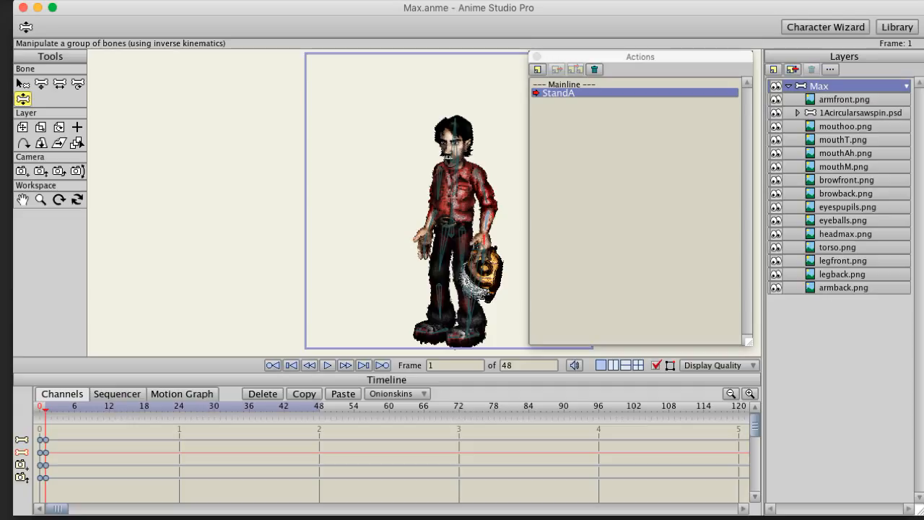
# Step: Copy the bone keys of Max's frame 1 pose to frame 48
pyautogui.click(313, 408)
pyautogui.press('Right')
pyautogui.moveTo(85, 430); pyautogui.dragTo(45, 462)
pyautogui.moveTo(81, 430); pyautogui.dragTo(44, 455)
pyautogui.click(343, 394)
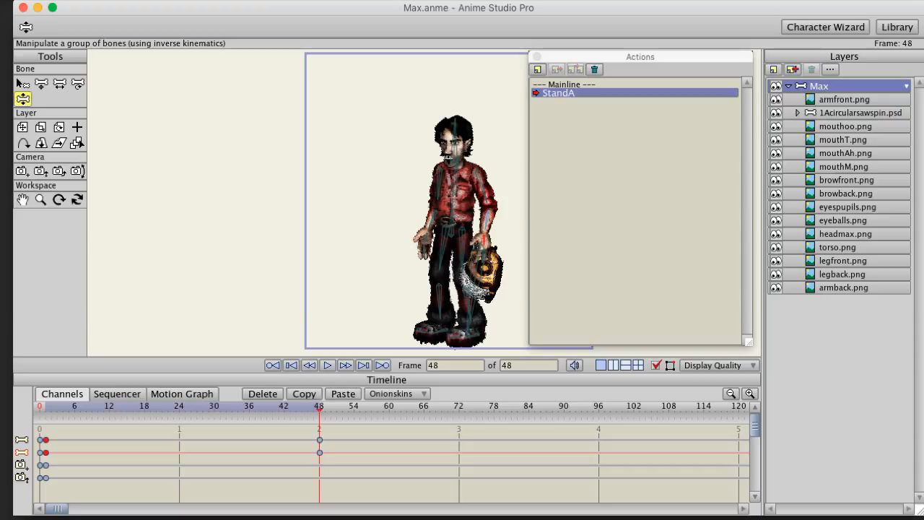
# Step: Vary the pose on frame 24 by slightly rotating Max's torso, head, saw arm and empty-handed arm
pyautogui.click(179, 409)
pyautogui.click(453, 202)
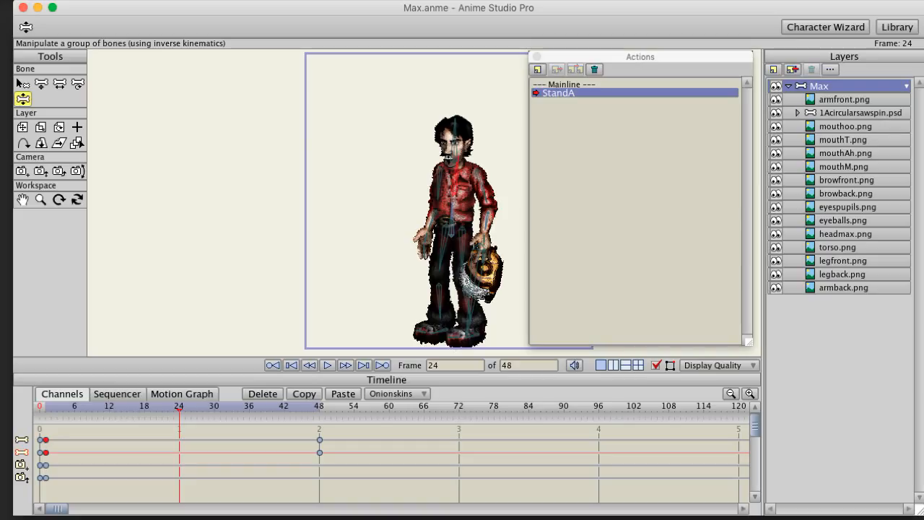
pyautogui.moveTo(453, 202); pyautogui.dragTo(451, 202)
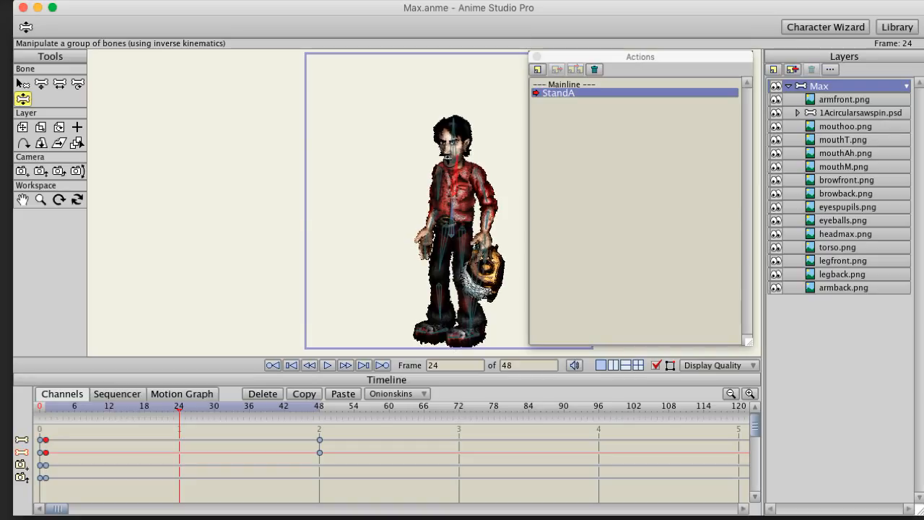
pyautogui.moveTo(453, 134); pyautogui.dragTo(455, 134)
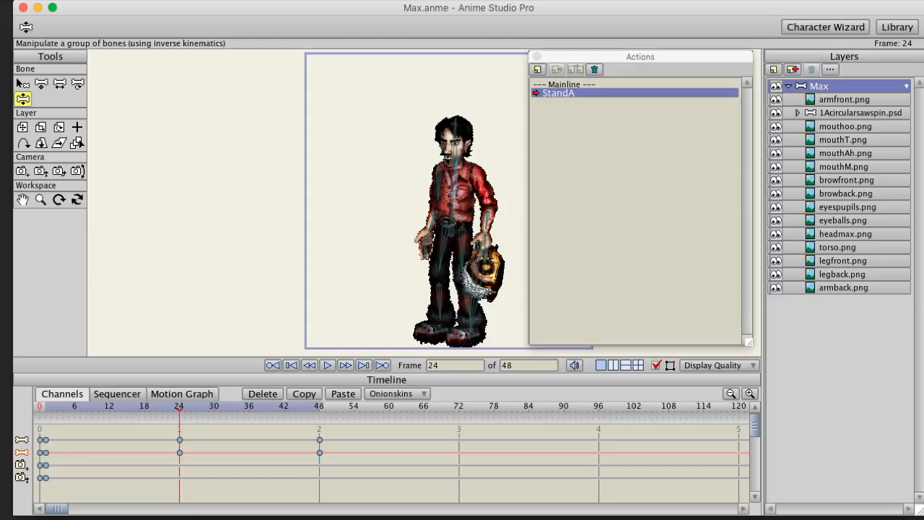
pyautogui.moveTo(485, 242); pyautogui.dragTo(481, 243)
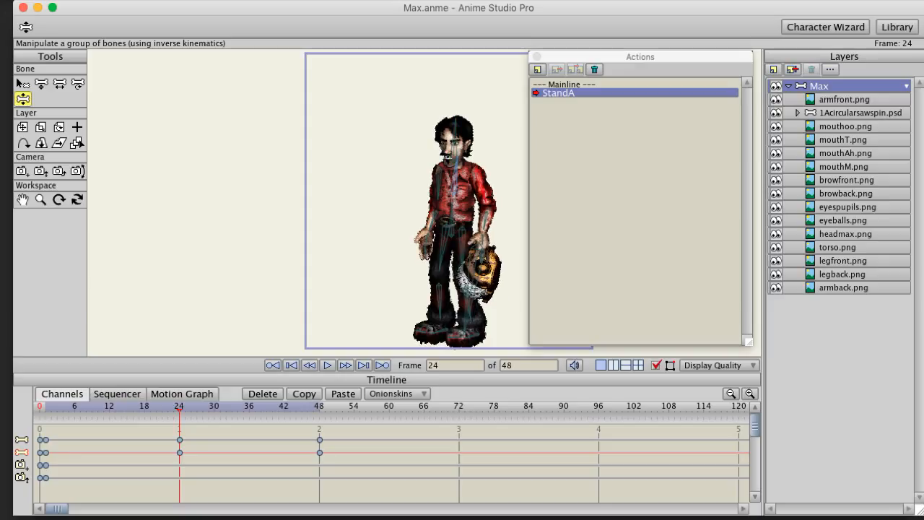
pyautogui.moveTo(438, 180); pyautogui.dragTo(439, 180)
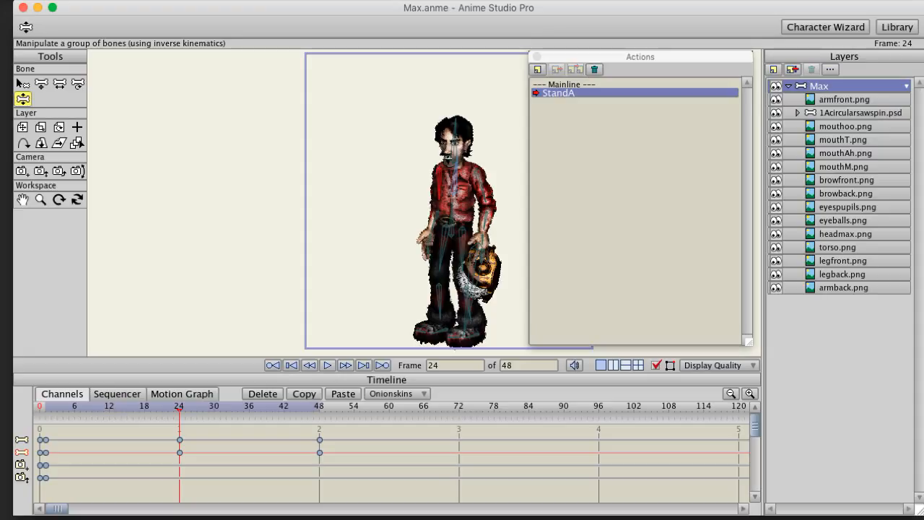
# Step: Play back the StandA action to check its loop, and save the project with the timeline reset to frame 1
pyautogui.press('space')
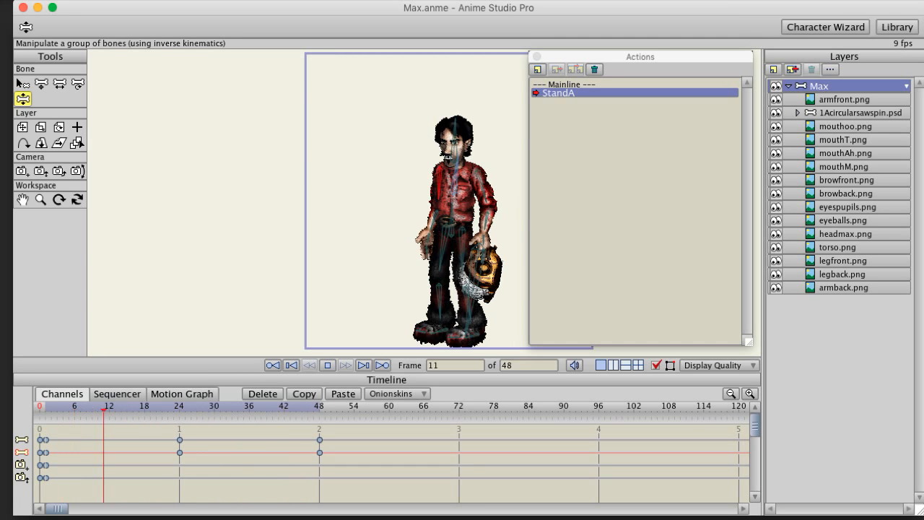
pyautogui.press('space')
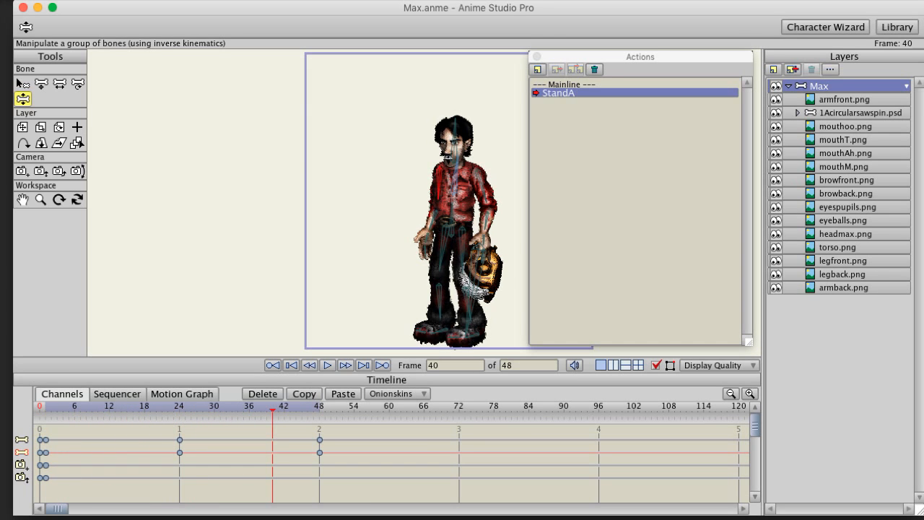
pyautogui.hotkey('shift', 'Left')
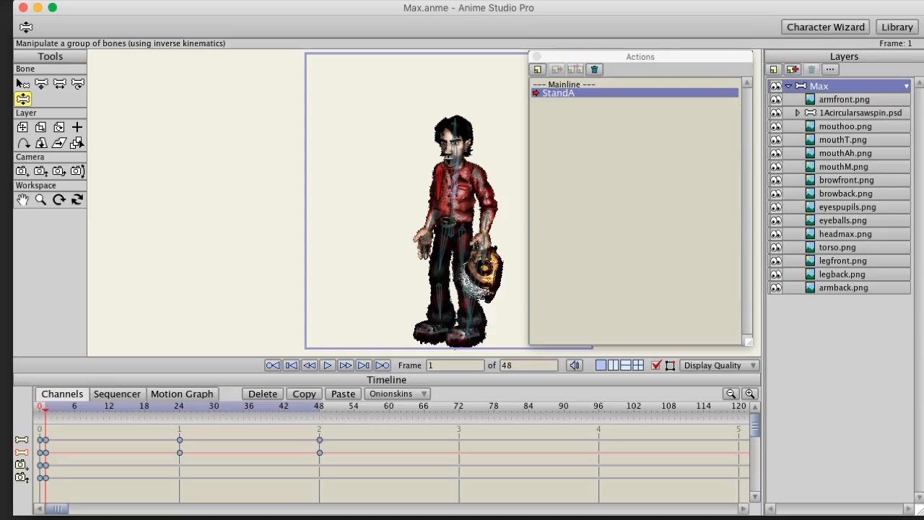
pyautogui.click(134, 2)
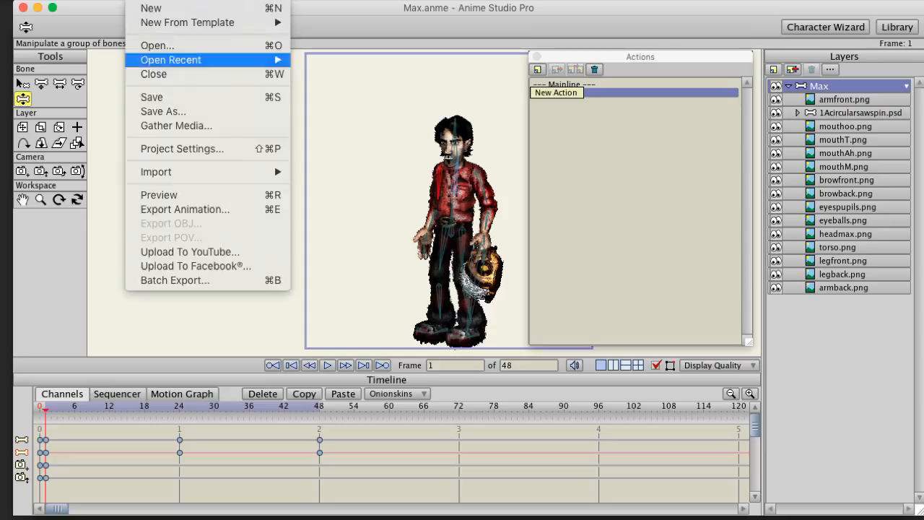
pyautogui.click(208, 97)
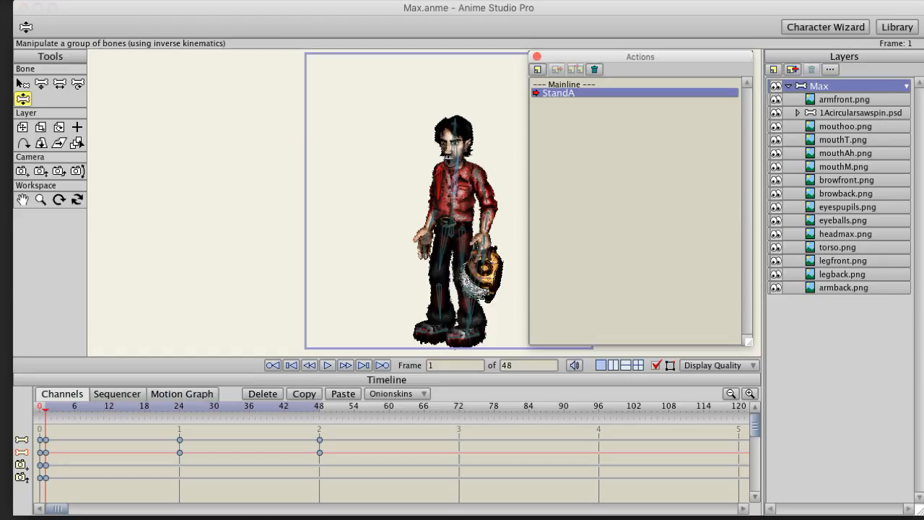
# Step: Create a new action named WalkA for the Max bone layer
pyautogui.click(538, 70)
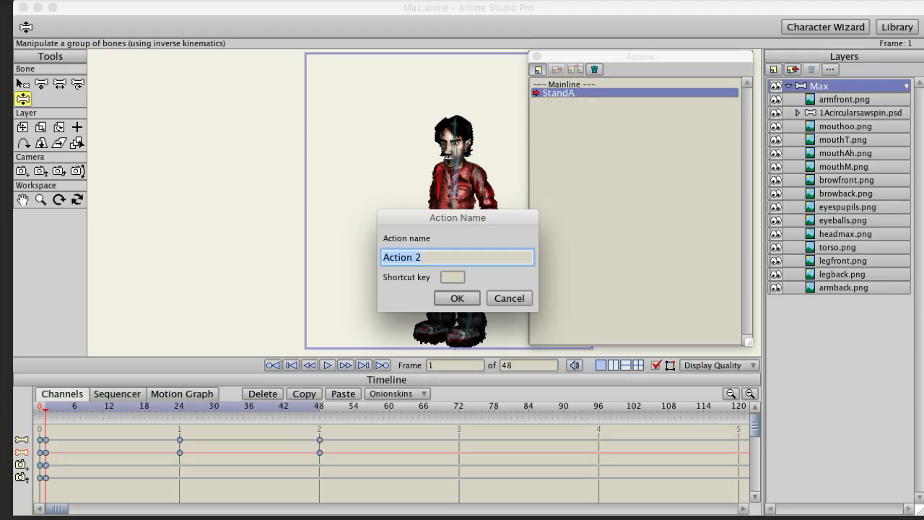
pyautogui.write('WalkA')
pyautogui.press('Return')
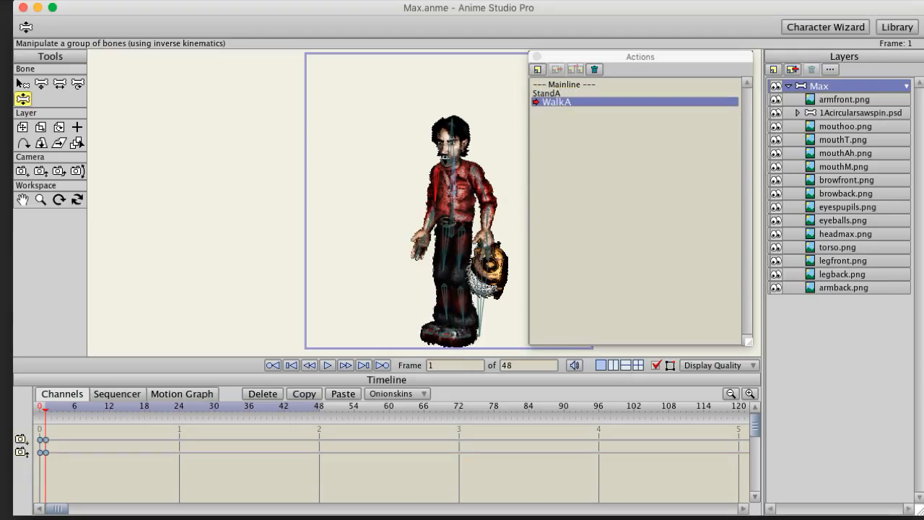